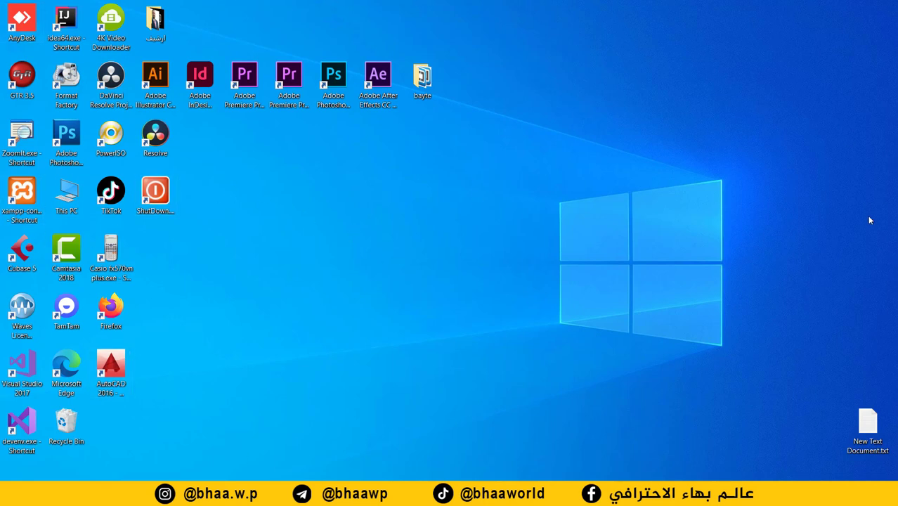
Open the Colors page of the desktop's personalization settings and set the color mode to Dark.
{"action": "right_click", "coordinate": [373, 207]}
{"action": "left_click", "coordinate": [425, 353]}
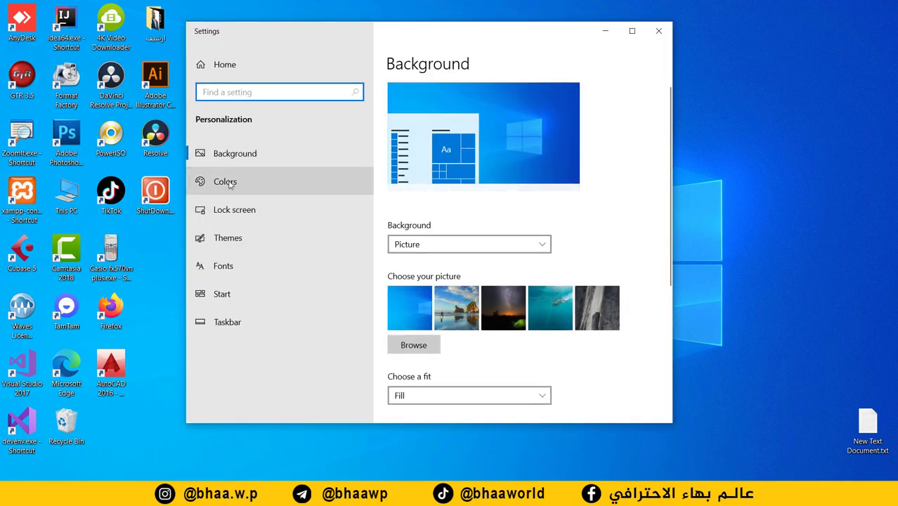
{"action": "left_click", "coordinate": [229, 185]}
{"action": "left_click", "coordinate": [464, 251]}
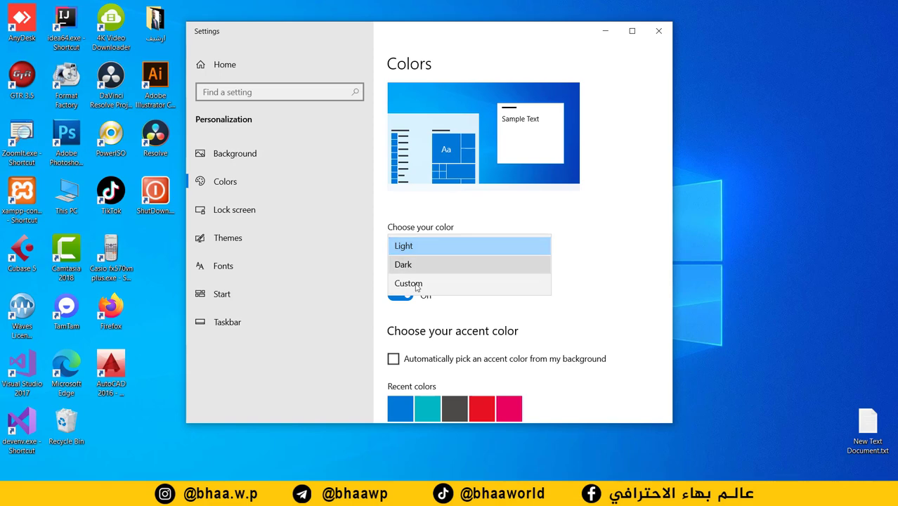
{"action": "left_click", "coordinate": [409, 266]}
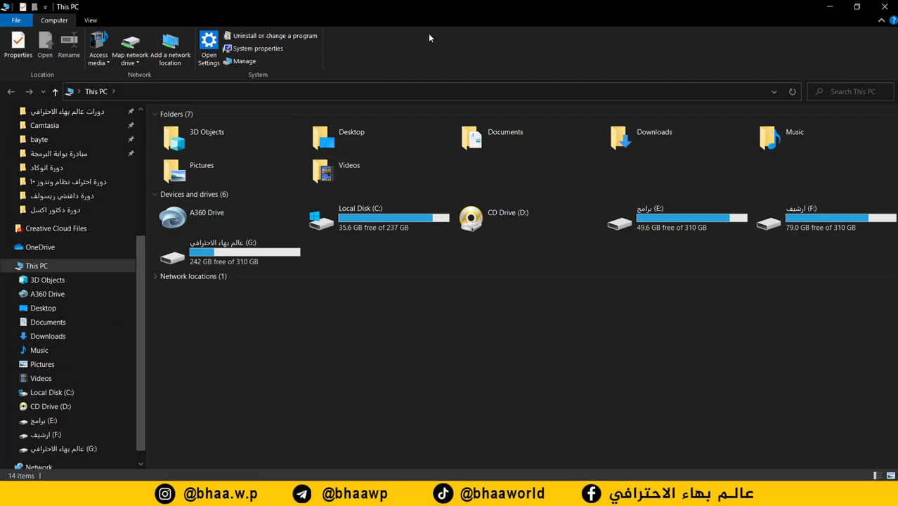
Restore the This PC window and place it beside Settings to examine how dark mode looks.
{"action": "left_click_drag", "start_coordinate": [563, 10], "coordinate": [689, 3]}
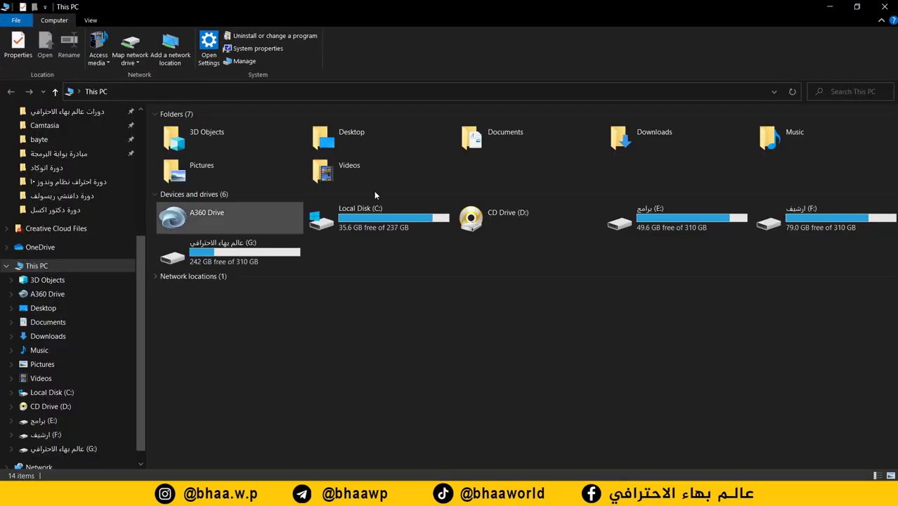
{"action": "double_click", "coordinate": [398, 12]}
{"action": "left_click_drag", "start_coordinate": [400, 11], "coordinate": [113, 90]}
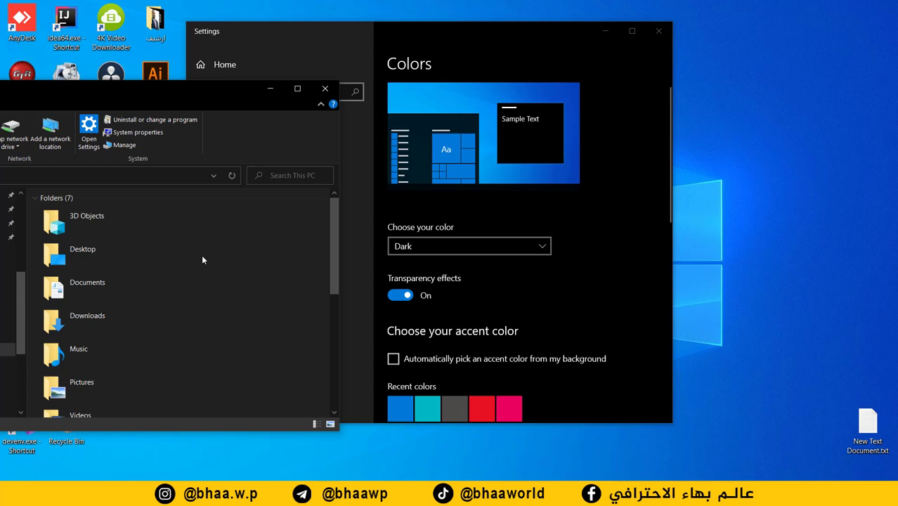
{"action": "left_click_drag", "start_coordinate": [157, 94], "coordinate": [187, 78]}
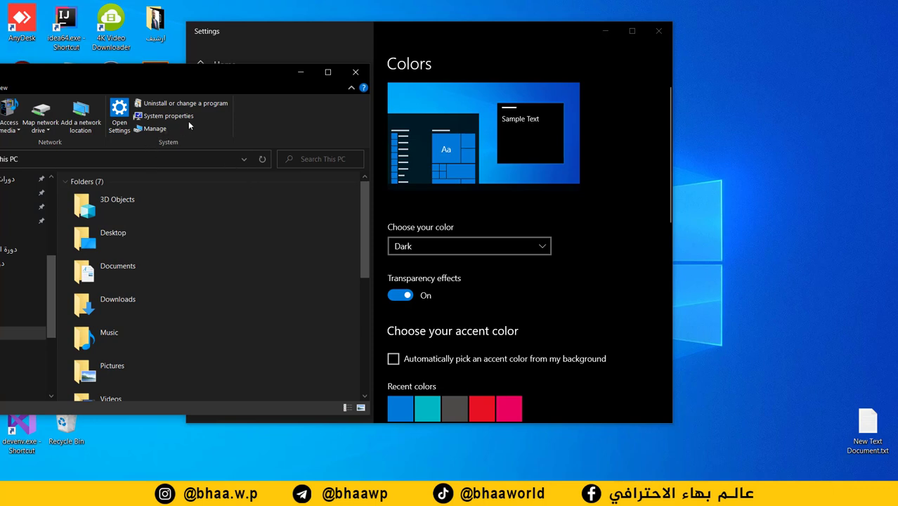
Close the This PC window and set the color mode to Light.
{"action": "left_click", "coordinate": [357, 73]}
{"action": "left_click", "coordinate": [434, 242]}
{"action": "left_click", "coordinate": [429, 228]}
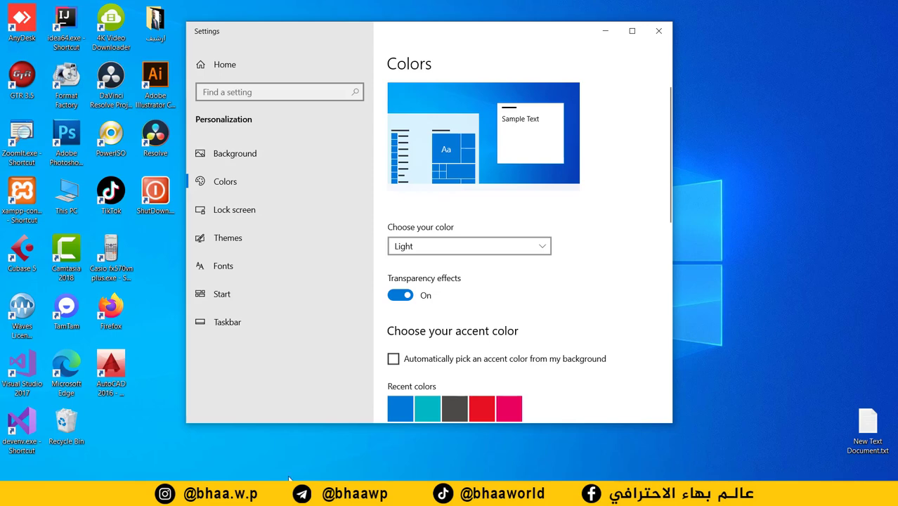
Turn off transparency effects on the Colors page and close the Settings window.
{"action": "left_click_drag", "start_coordinate": [293, 33], "coordinate": [312, 121]}
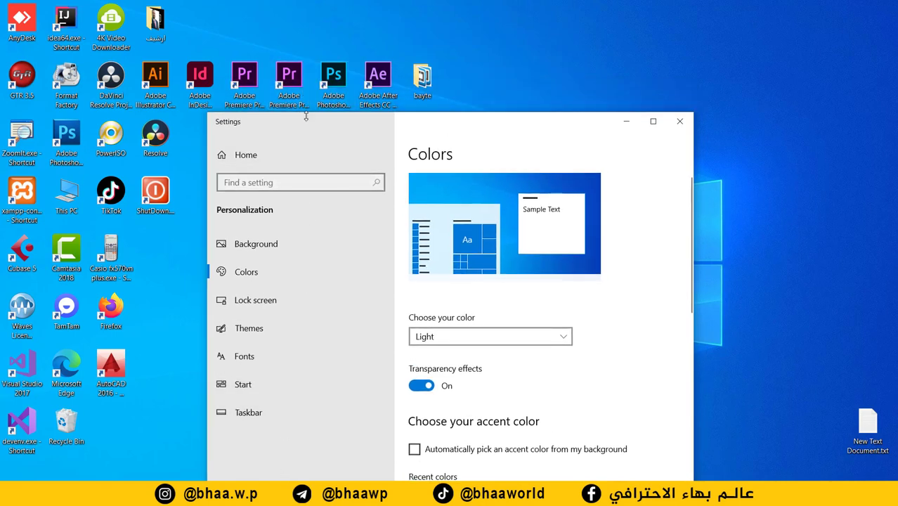
{"action": "left_click_drag", "start_coordinate": [317, 130], "coordinate": [303, 66]}
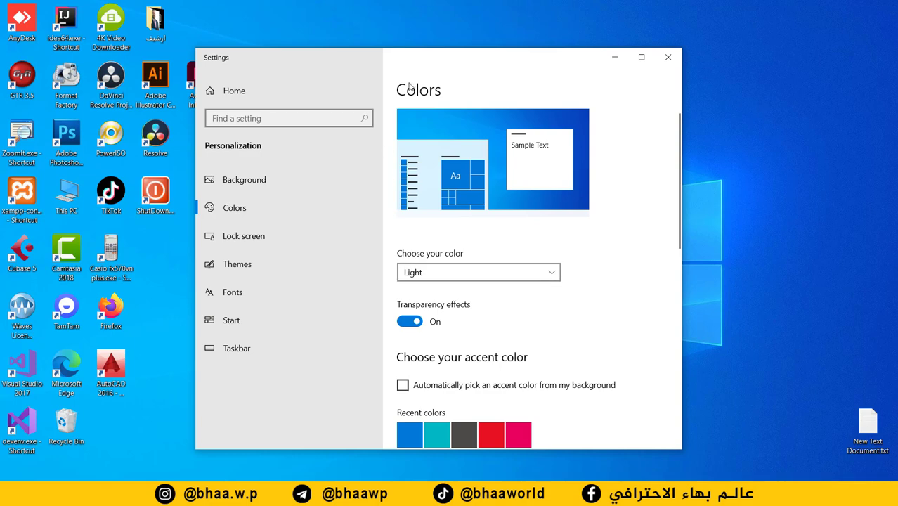
{"action": "left_click_drag", "start_coordinate": [331, 60], "coordinate": [329, 91]}
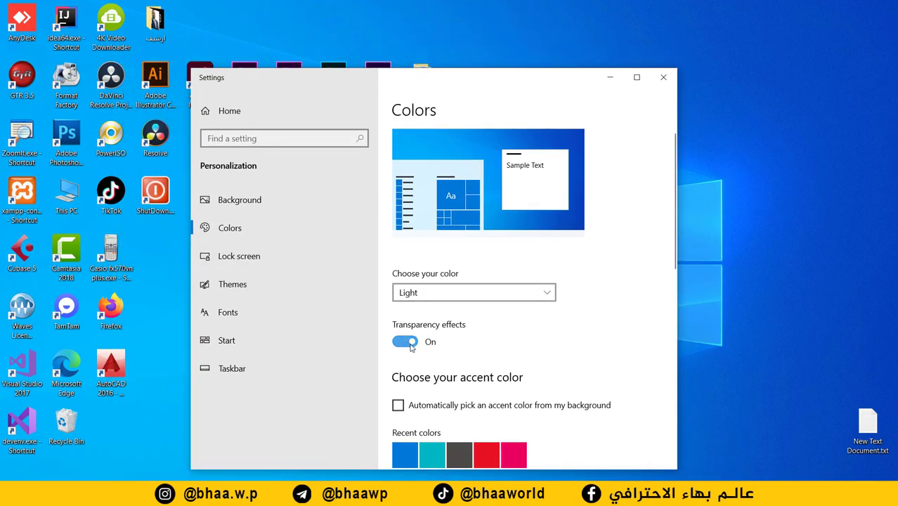
{"action": "left_click", "coordinate": [407, 343]}
{"action": "mouse_move", "coordinate": [344, 86]}
{"action": "left_mouse_down"}
{"action": "mouse_move", "coordinate": [341, 132]}
{"action": "mouse_move", "coordinate": [342, 71]}
{"action": "left_mouse_up"}
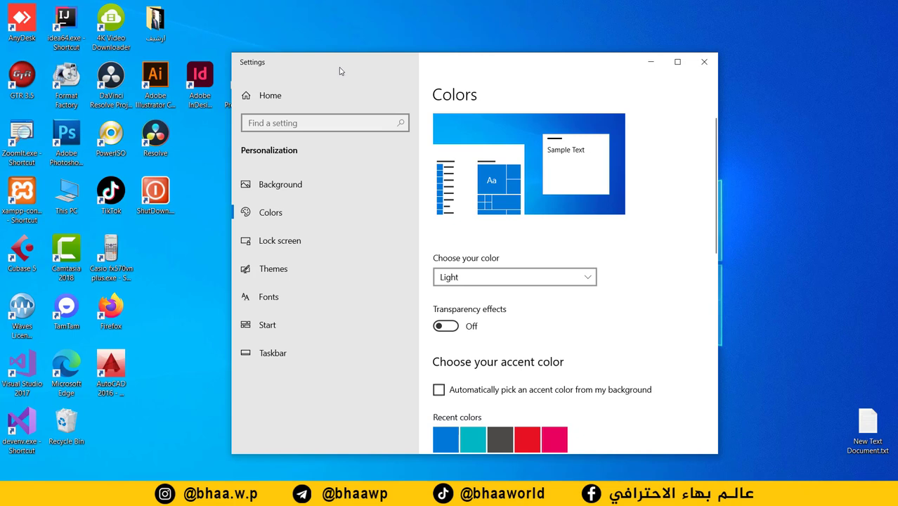
{"action": "left_click_drag", "start_coordinate": [337, 70], "coordinate": [289, 78]}
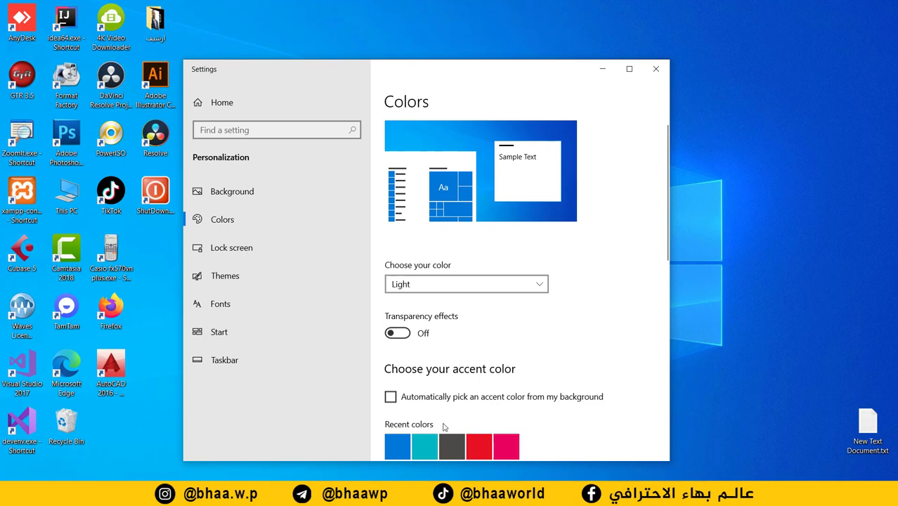
{"action": "left_click", "coordinate": [654, 71]}
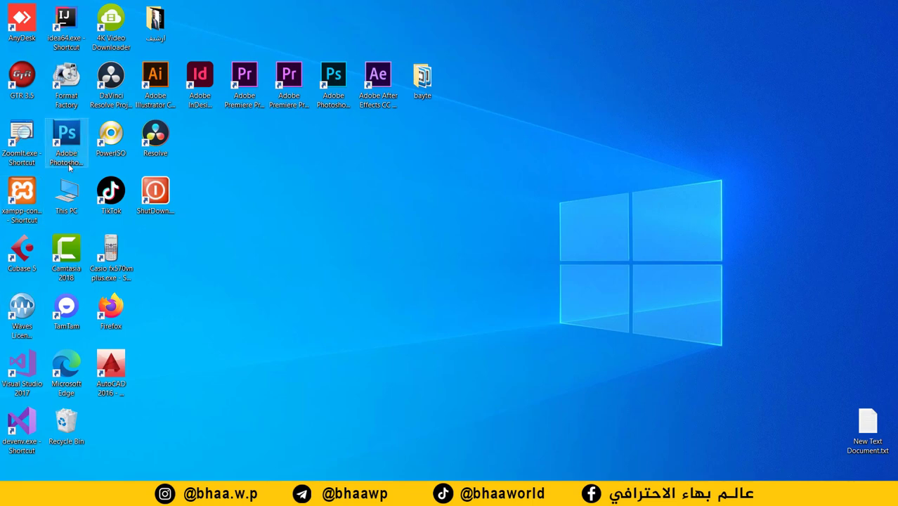
Search Windows for Control Panel and open its Programs and Features list.
{"action": "key", "text": "super+s"}
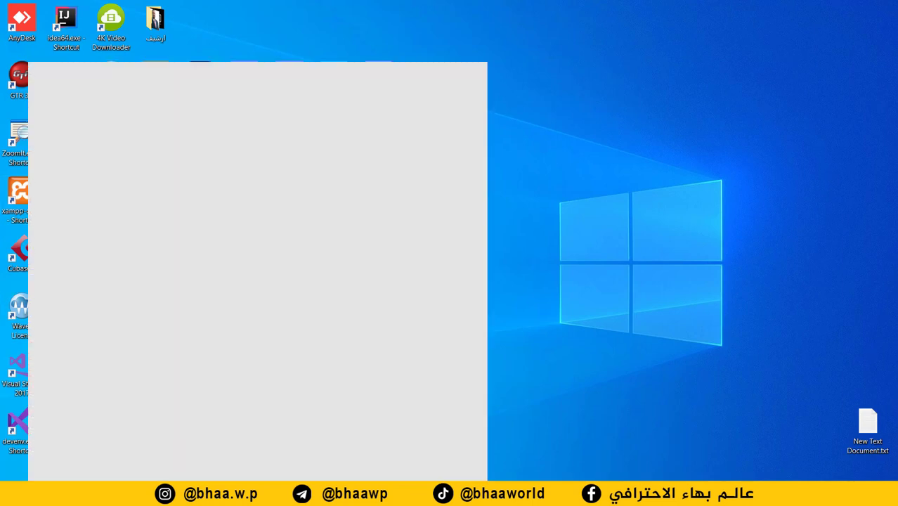
{"action": "type", "text": "co"}
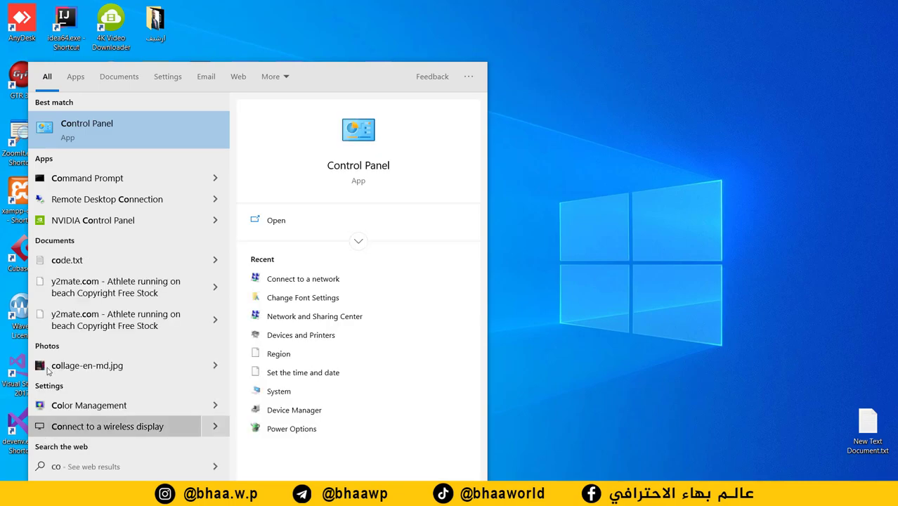
{"action": "left_click", "coordinate": [83, 123]}
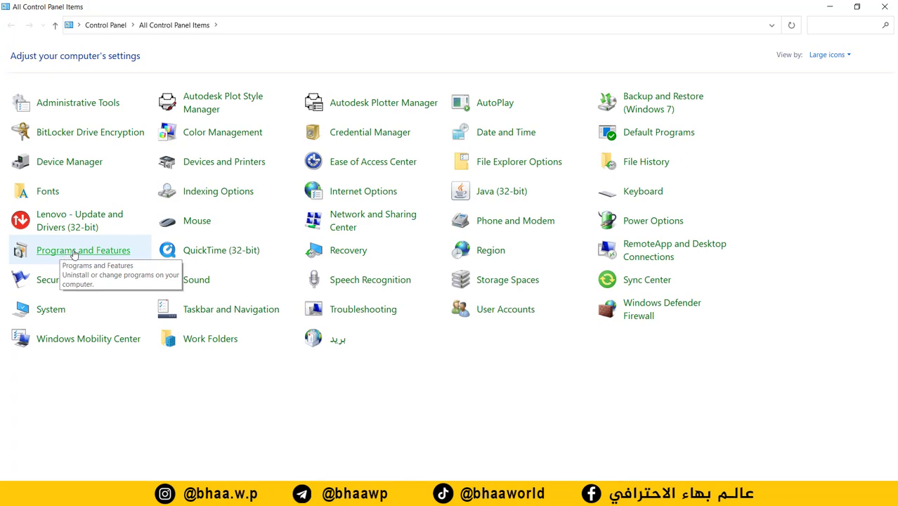
{"action": "left_click", "coordinate": [73, 252]}
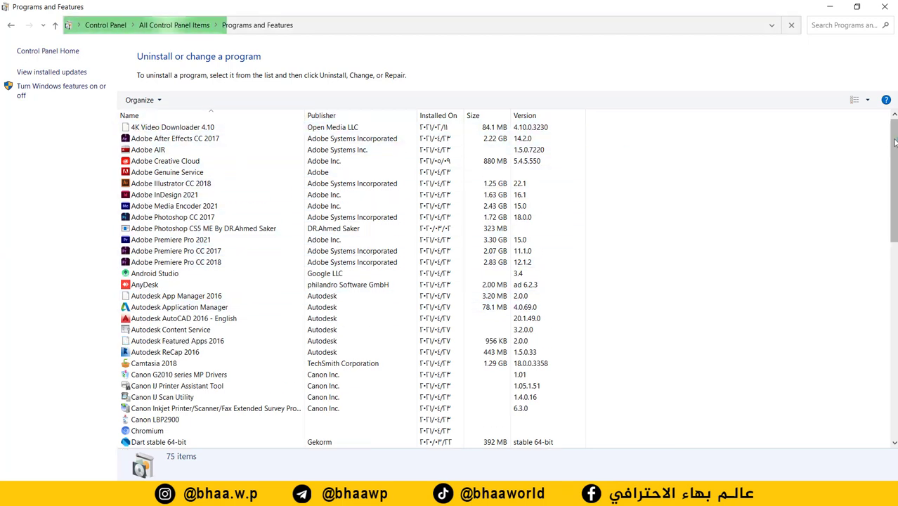
Uninstall Microsoft OneDrive from the installed programs list and close the Programs and Features window.
{"action": "left_click_drag", "start_coordinate": [896, 143], "coordinate": [882, 382]}
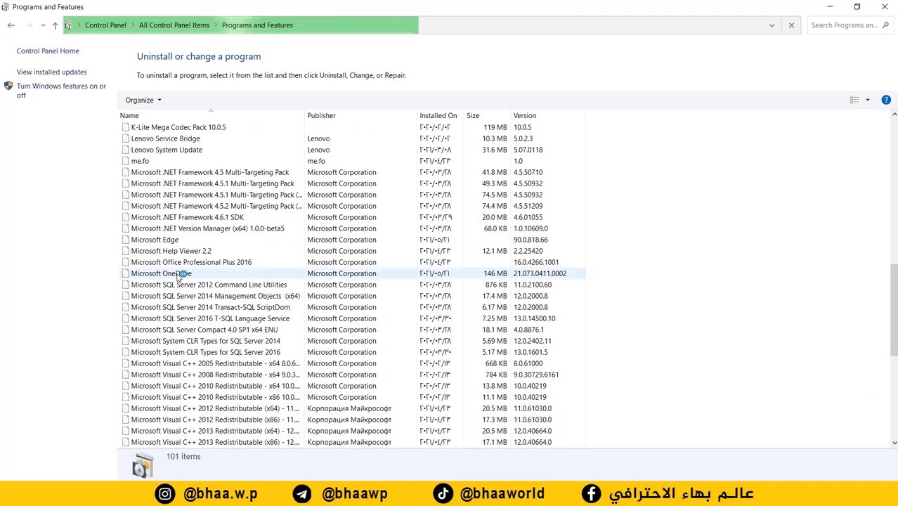
{"action": "left_click", "coordinate": [179, 284]}
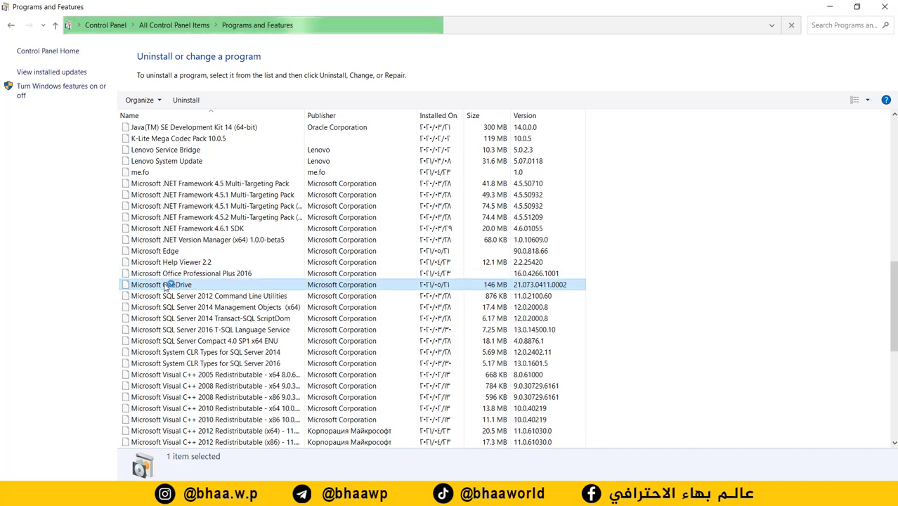
{"action": "right_click", "coordinate": [169, 285]}
{"action": "right_click", "coordinate": [171, 354]}
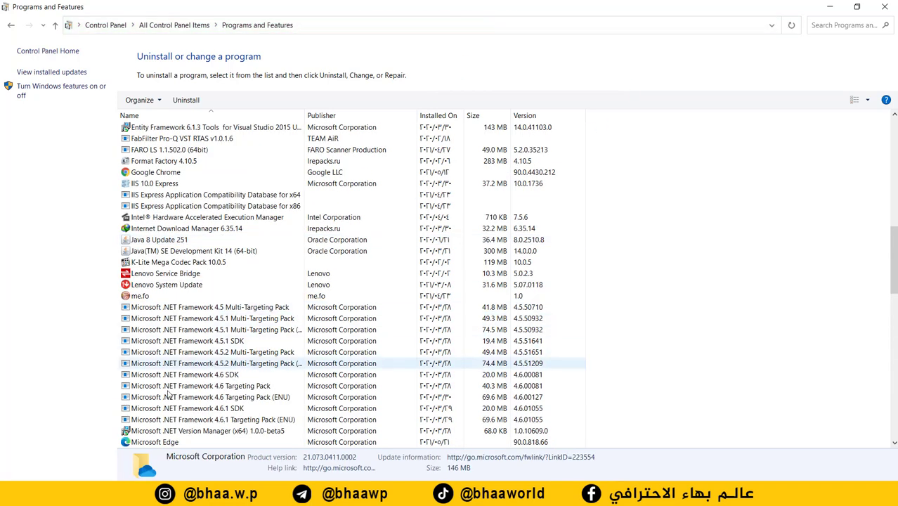
{"action": "scroll", "coordinate": [213, 223], "scroll_direction": "down", "scroll_amount": 4}
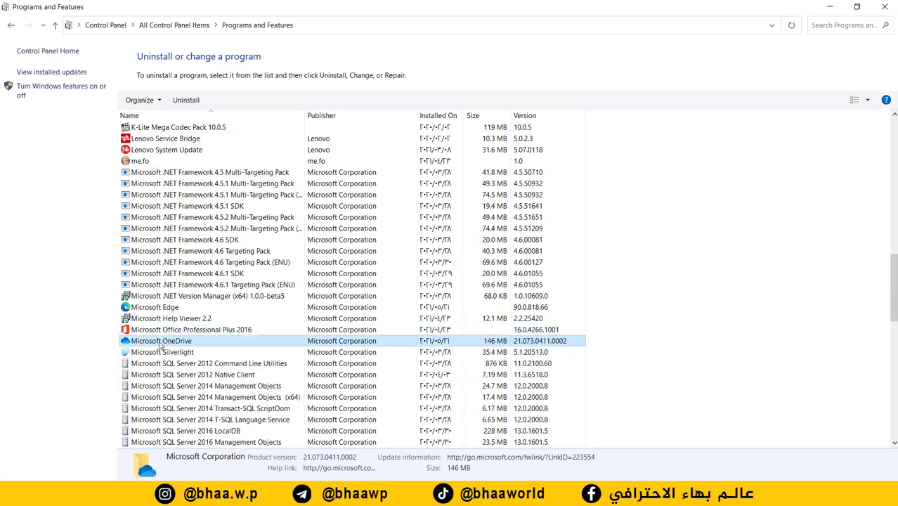
{"action": "right_click", "coordinate": [164, 344]}
{"action": "left_click", "coordinate": [191, 351]}
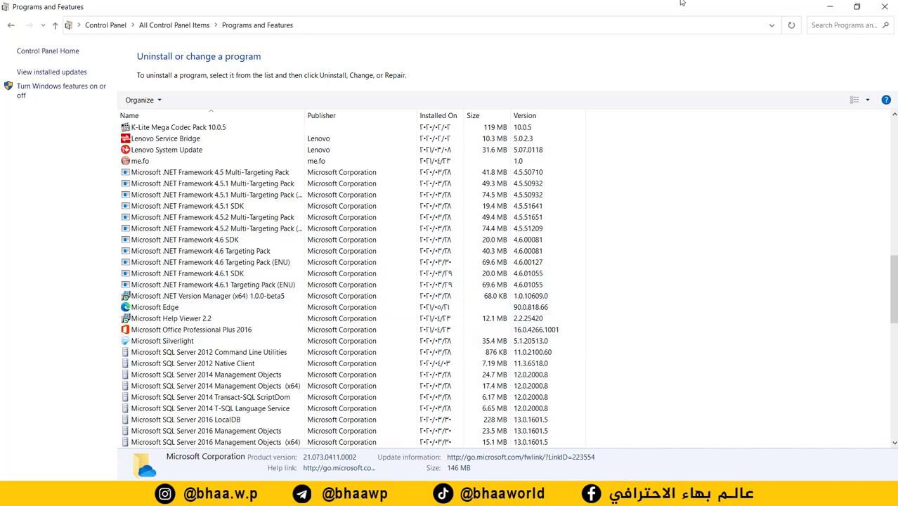
{"action": "left_click", "coordinate": [886, 6]}
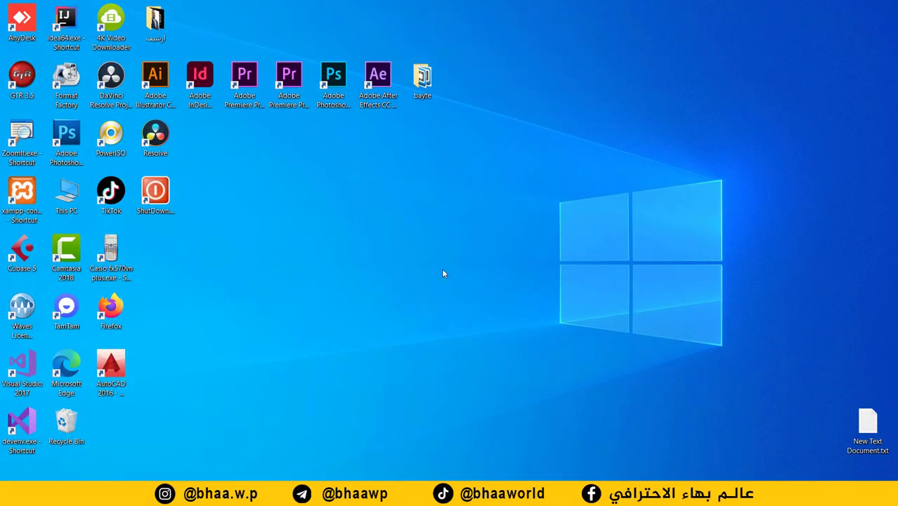
Open Task Manager in its detailed view and show the list of startup programs.
{"action": "right_click", "coordinate": [651, 492]}
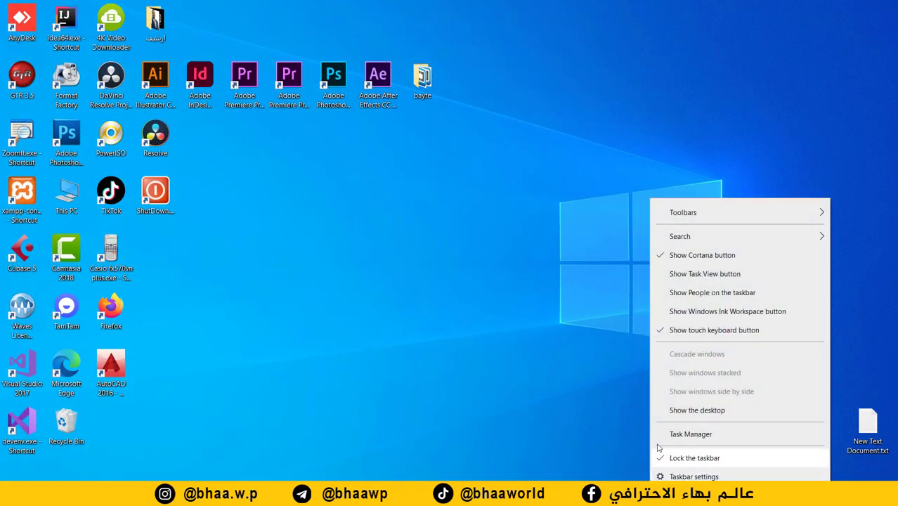
{"action": "left_click", "coordinate": [698, 435]}
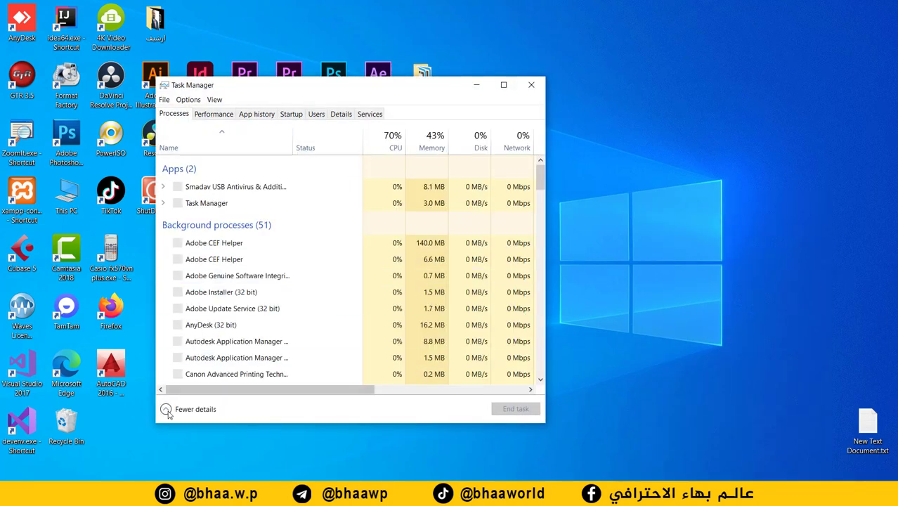
{"action": "left_click", "coordinate": [189, 410]}
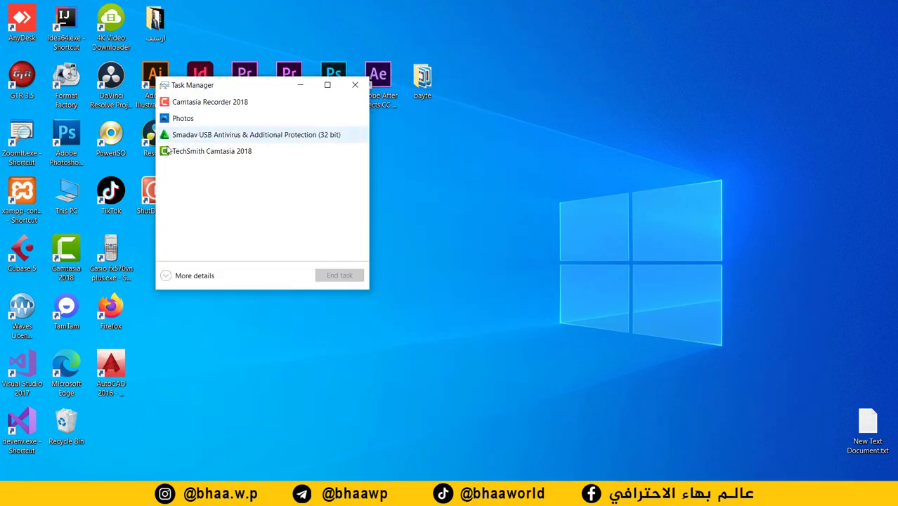
{"action": "left_click", "coordinate": [175, 277]}
{"action": "left_click", "coordinate": [291, 115]}
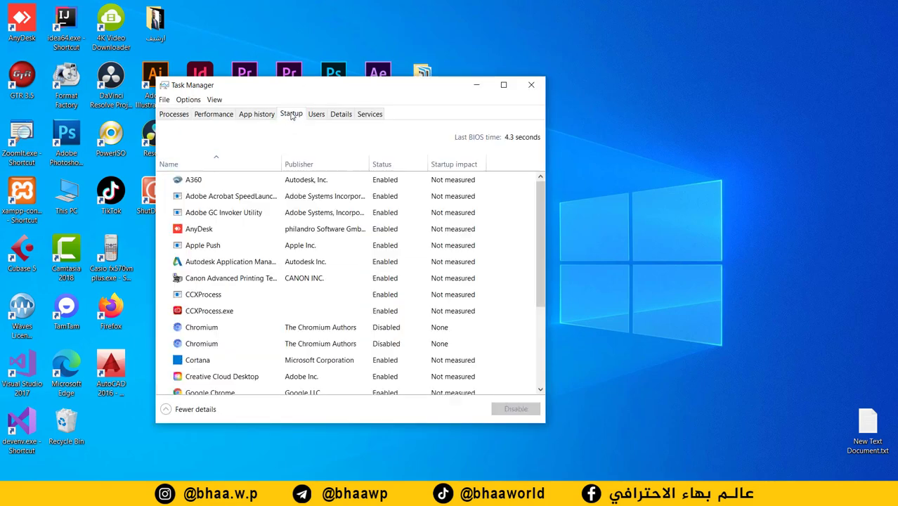
{"action": "left_click_drag", "start_coordinate": [541, 205], "coordinate": [529, 166]}
{"action": "mouse_move", "coordinate": [542, 193]}
{"action": "left_mouse_down"}
{"action": "mouse_move", "coordinate": [552, 284]}
{"action": "mouse_move", "coordinate": [552, 179]}
{"action": "left_mouse_up"}
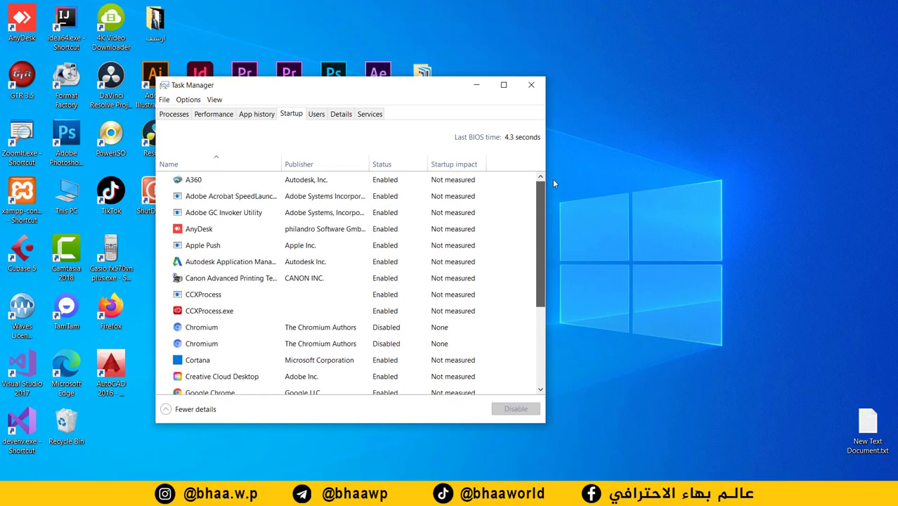
Disable the A360, Adobe Acrobat SpeedLauncher, Adobe GC Invoker Utility and AnyDesk startup entries.
{"action": "right_click", "coordinate": [381, 187]}
{"action": "left_click", "coordinate": [398, 193]}
{"action": "right_click", "coordinate": [386, 202]}
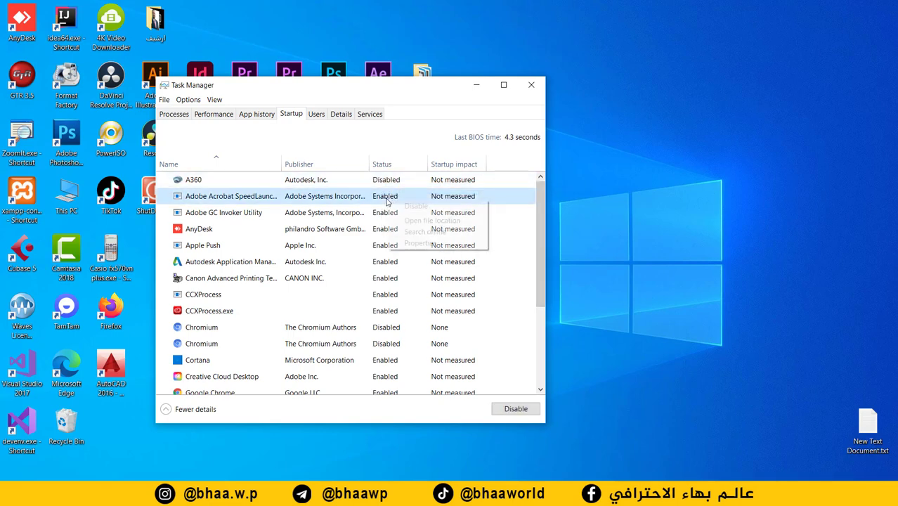
{"action": "left_click", "coordinate": [406, 206]}
{"action": "right_click", "coordinate": [398, 213]}
{"action": "left_click", "coordinate": [405, 218]}
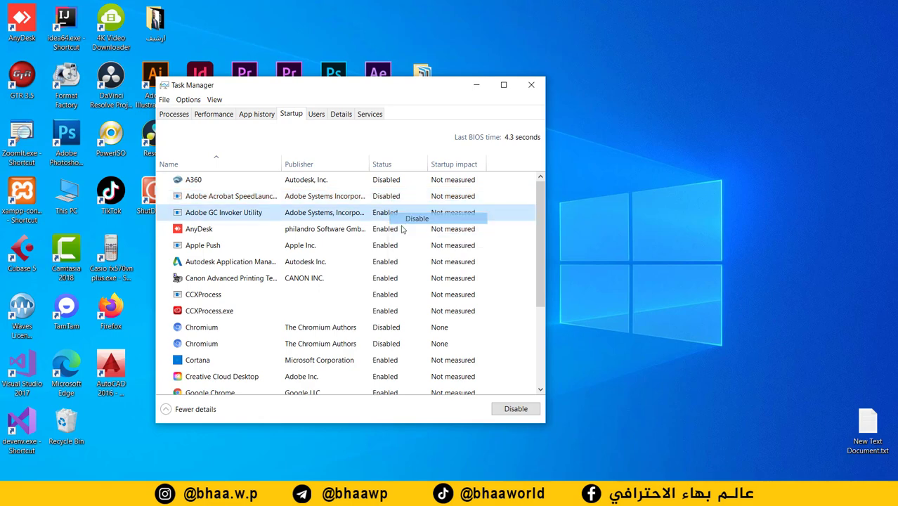
{"action": "right_click", "coordinate": [400, 230]}
{"action": "left_click", "coordinate": [414, 237]}
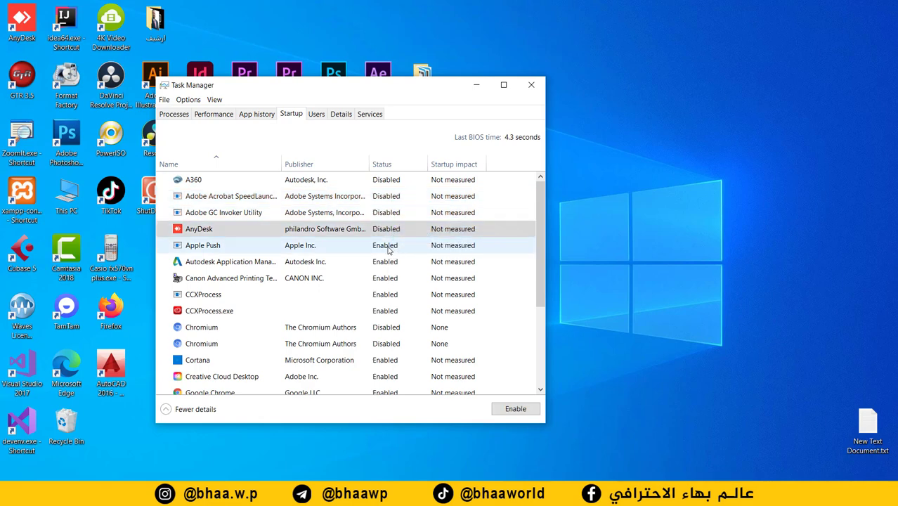
Disable the Apple Push, Autodesk Application Manager, Canon Advanced Printing, CCXProcess and CCXProcess.exe startup entries.
{"action": "right_click", "coordinate": [388, 247]}
{"action": "left_click", "coordinate": [412, 252]}
{"action": "right_click", "coordinate": [395, 263]}
{"action": "left_click", "coordinate": [414, 270]}
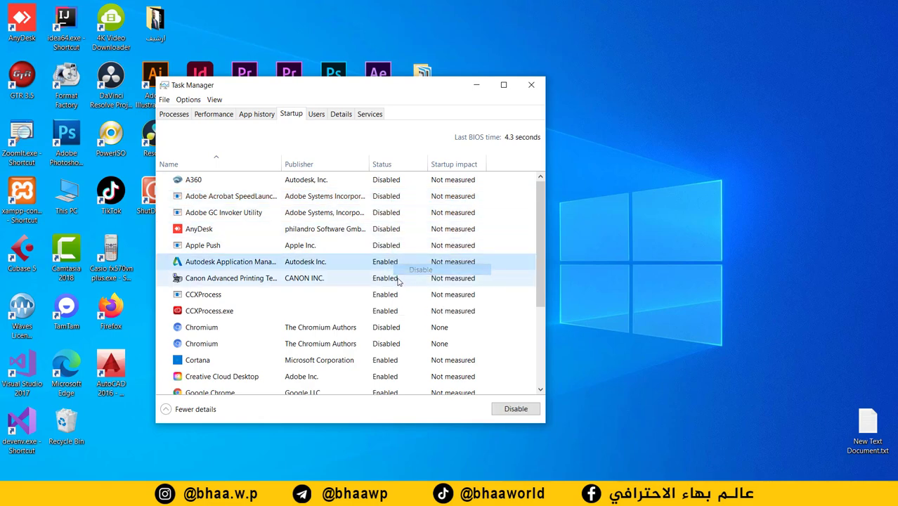
{"action": "right_click", "coordinate": [399, 279]}
{"action": "left_click", "coordinate": [412, 286]}
{"action": "right_click", "coordinate": [405, 296]}
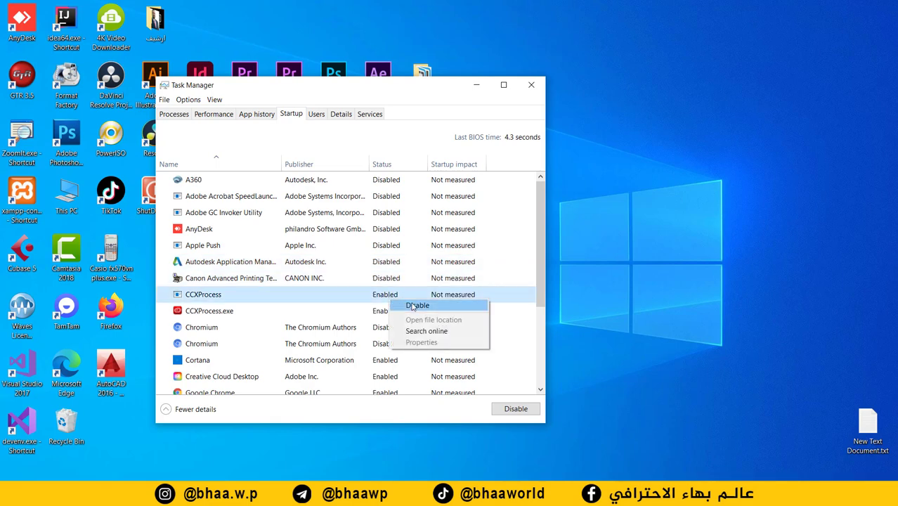
{"action": "left_click", "coordinate": [414, 308]}
{"action": "right_click", "coordinate": [393, 312]}
{"action": "left_click", "coordinate": [415, 318]}
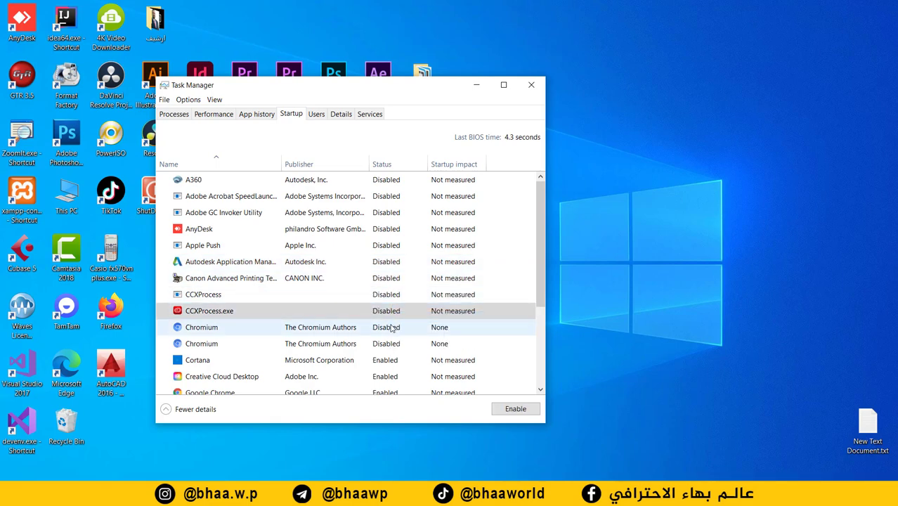
Disable the Cortana, Creative Cloud Desktop and Google Chrome startup entries.
{"action": "right_click", "coordinate": [392, 328]}
{"action": "left_click_drag", "start_coordinate": [546, 267], "coordinate": [552, 337]}
{"action": "right_click", "coordinate": [378, 237]}
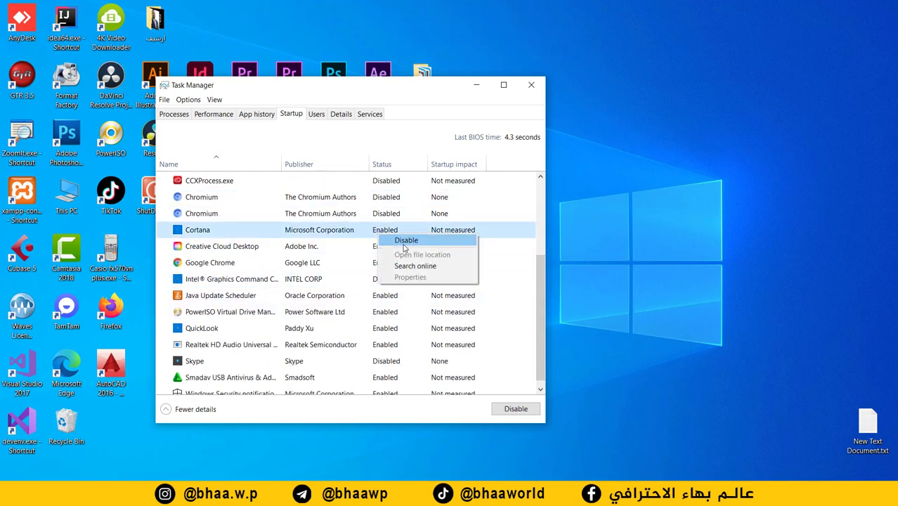
{"action": "left_click", "coordinate": [406, 241]}
{"action": "right_click", "coordinate": [383, 248]}
{"action": "left_click", "coordinate": [411, 251]}
{"action": "right_click", "coordinate": [383, 264]}
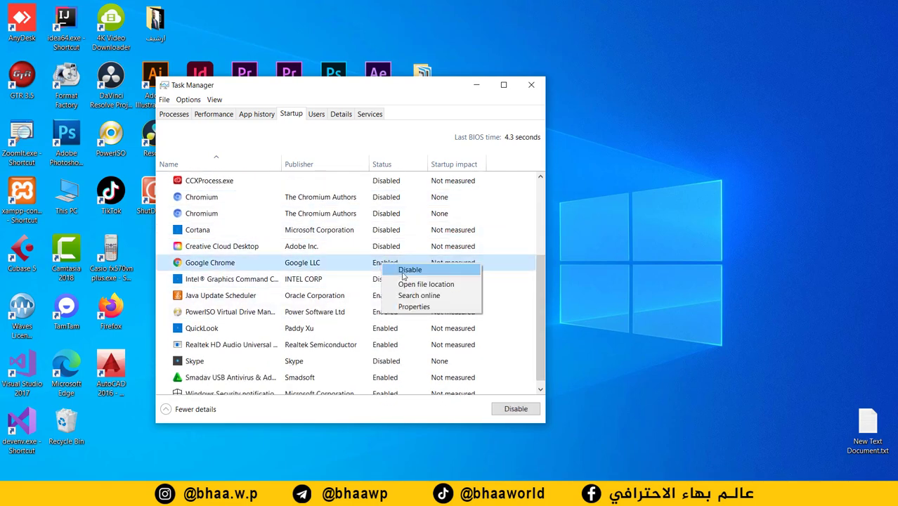
{"action": "left_click", "coordinate": [408, 268]}
Disable the Java Update Scheduler, PowerISO Virtual Drive Manager and QuickLook startup entries.
{"action": "left_click_drag", "start_coordinate": [539, 302], "coordinate": [539, 311]}
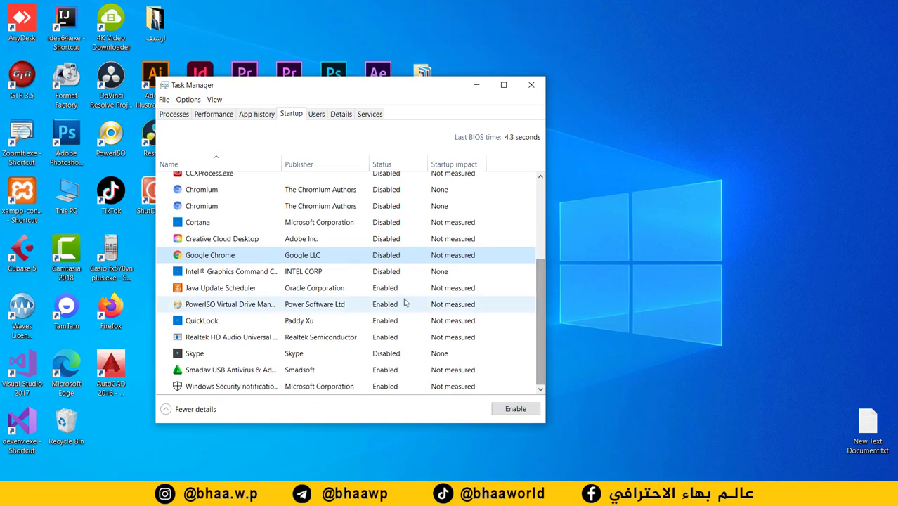
{"action": "right_click", "coordinate": [385, 289]}
{"action": "left_click", "coordinate": [384, 314]}
{"action": "right_click", "coordinate": [399, 308]}
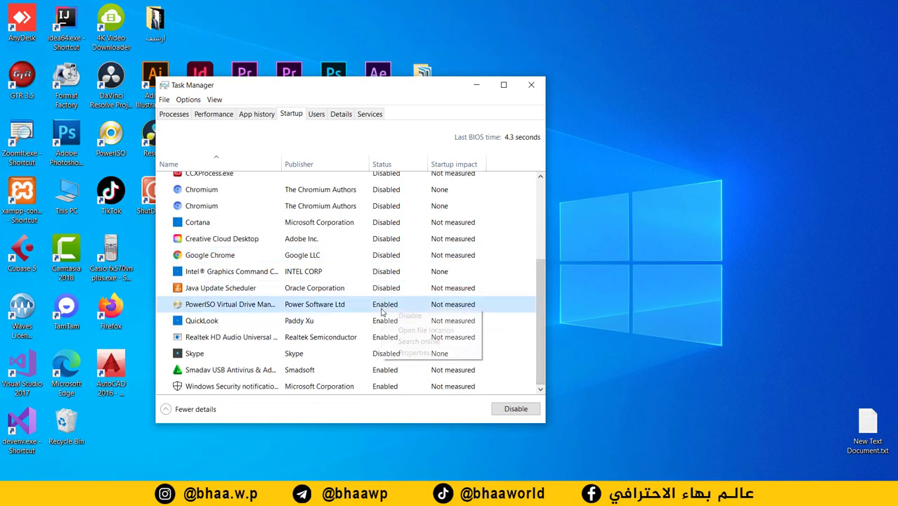
{"action": "left_click", "coordinate": [409, 314]}
{"action": "right_click", "coordinate": [404, 322]}
{"action": "left_click", "coordinate": [415, 327]}
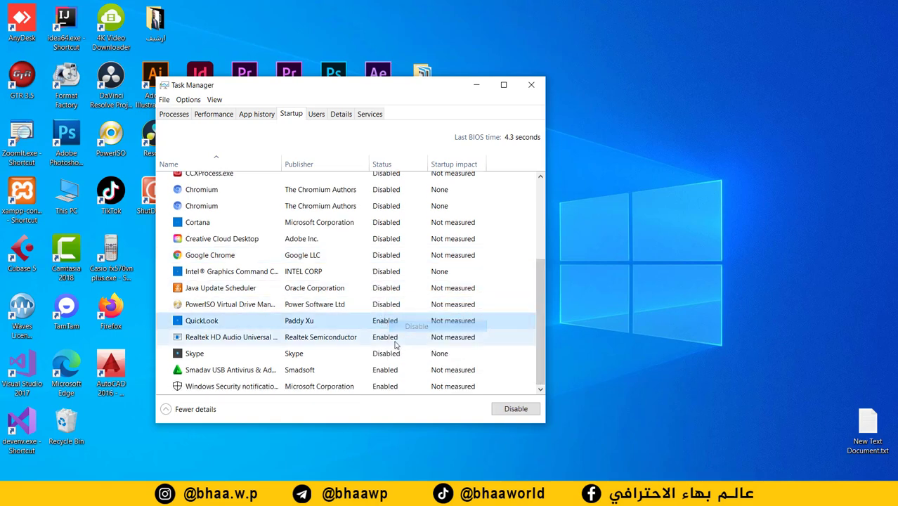
Disable the Realtek HD Audio, Smadav USB Antivirus and Windows Security notification startup entries, and close Task Manager.
{"action": "right_click", "coordinate": [395, 339]}
{"action": "left_click", "coordinate": [415, 343]}
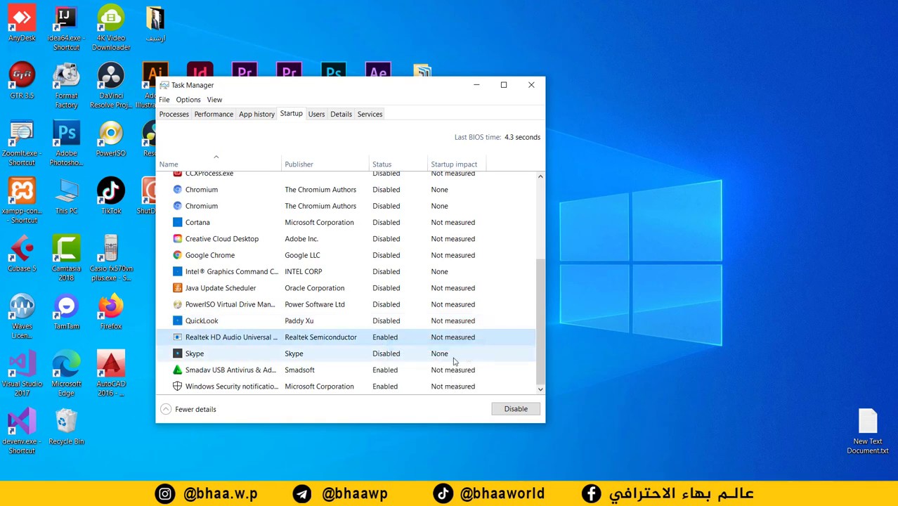
{"action": "right_click", "coordinate": [383, 370]}
{"action": "left_click", "coordinate": [401, 376]}
{"action": "right_click", "coordinate": [397, 388]}
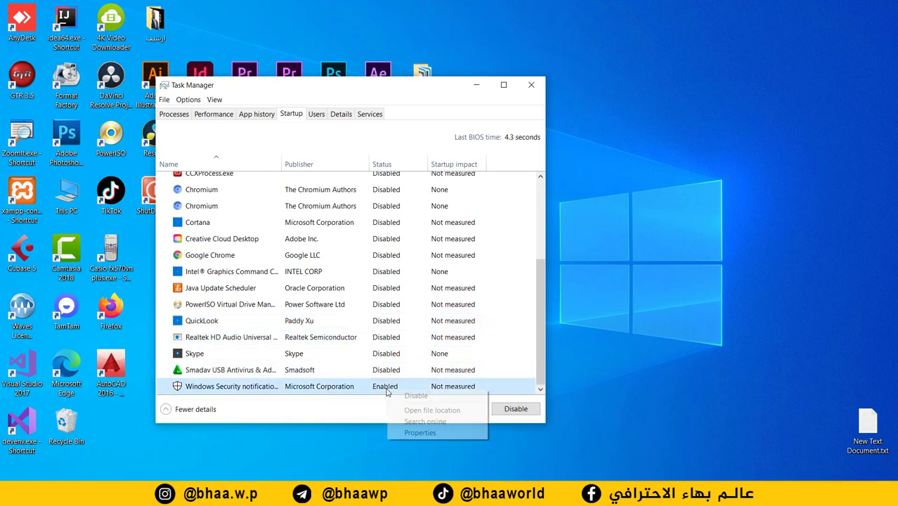
{"action": "left_click", "coordinate": [412, 393]}
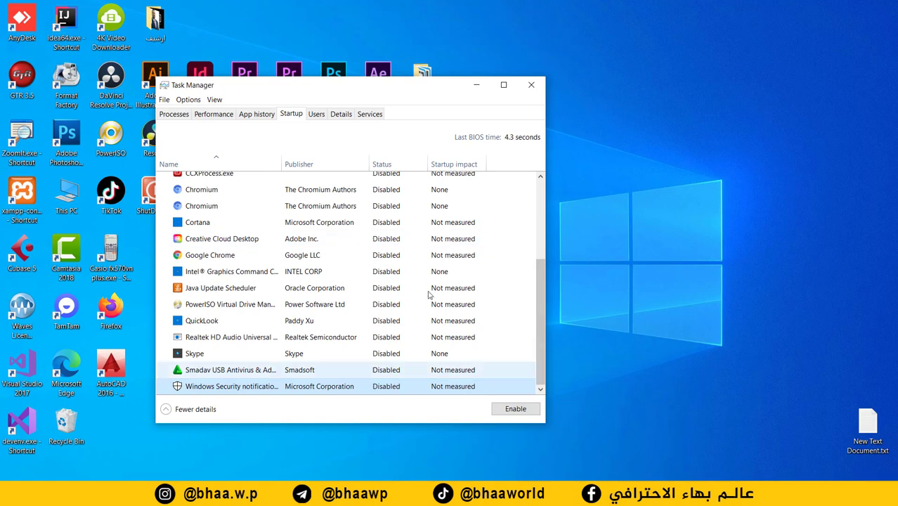
{"action": "left_click", "coordinate": [531, 84]}
{"action": "left_click", "coordinate": [247, 196]}
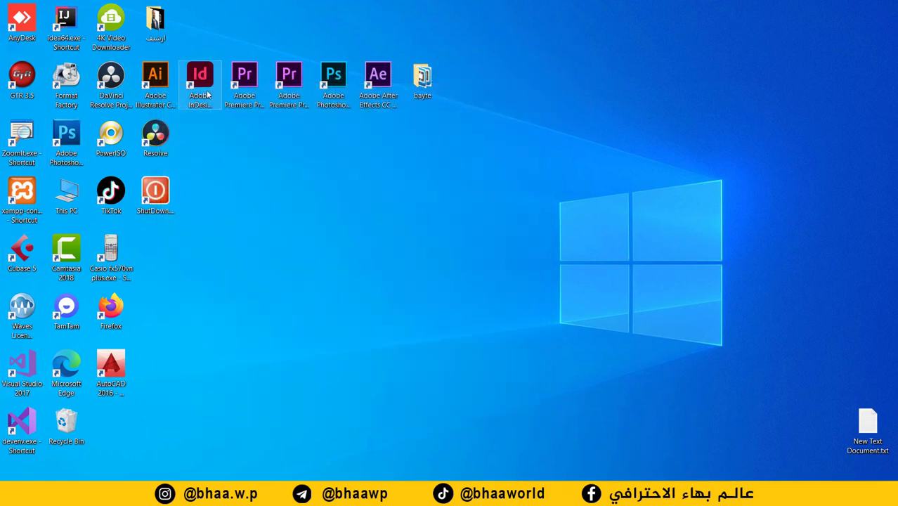
Open the Gaming section of Windows Settings and turn off Xbox Game Bar.
{"action": "left_click", "coordinate": [14, 493]}
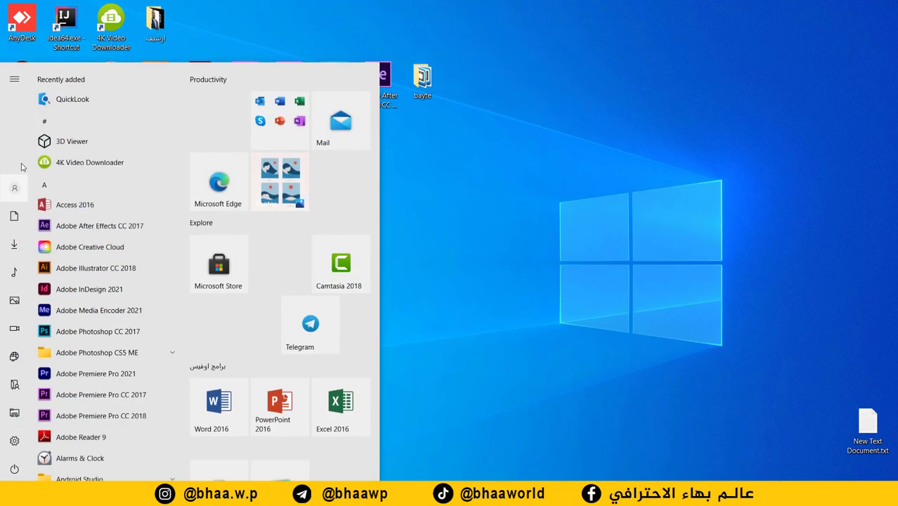
{"action": "mouse_move", "coordinate": [24, 342]}
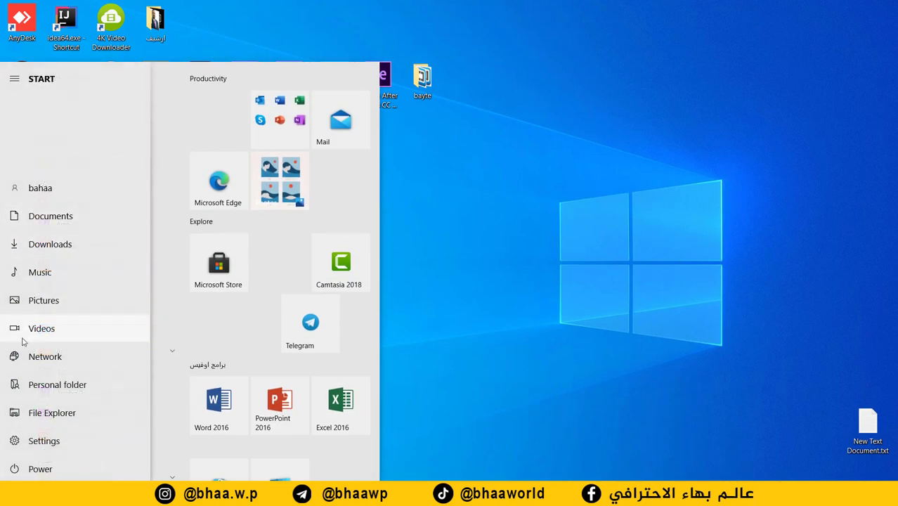
{"action": "left_click", "coordinate": [40, 442]}
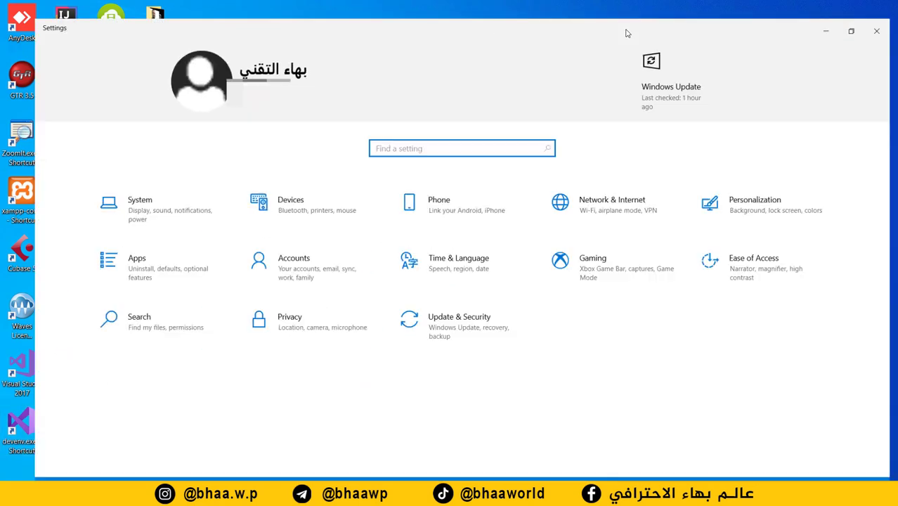
{"action": "left_click", "coordinate": [630, 26]}
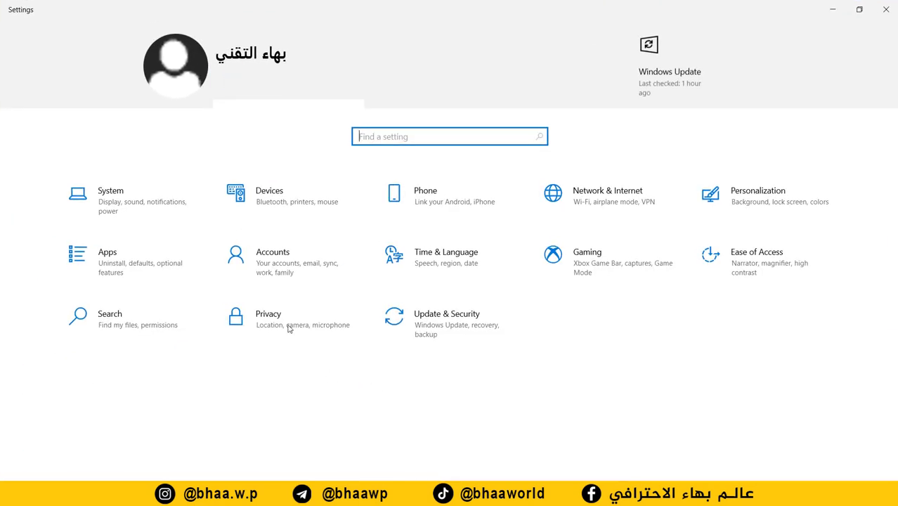
{"action": "left_click", "coordinate": [589, 255]}
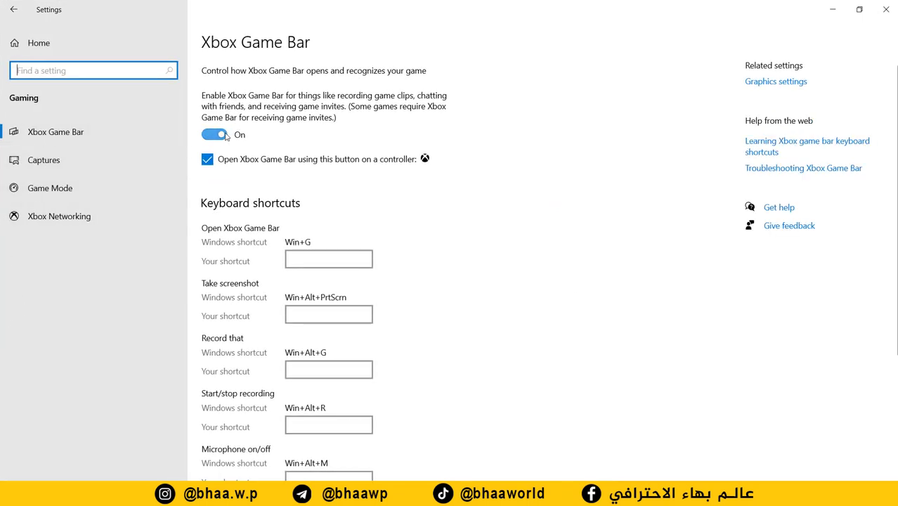
{"action": "left_click", "coordinate": [210, 135]}
Turn off capturing the mouse cursor in recordings in the Captures settings, and view the Game Mode and Xbox Networking pages.
{"action": "scroll", "coordinate": [274, 309], "scroll_direction": "down", "scroll_amount": 3}
{"action": "scroll", "coordinate": [272, 313], "scroll_direction": "up", "scroll_amount": 3}
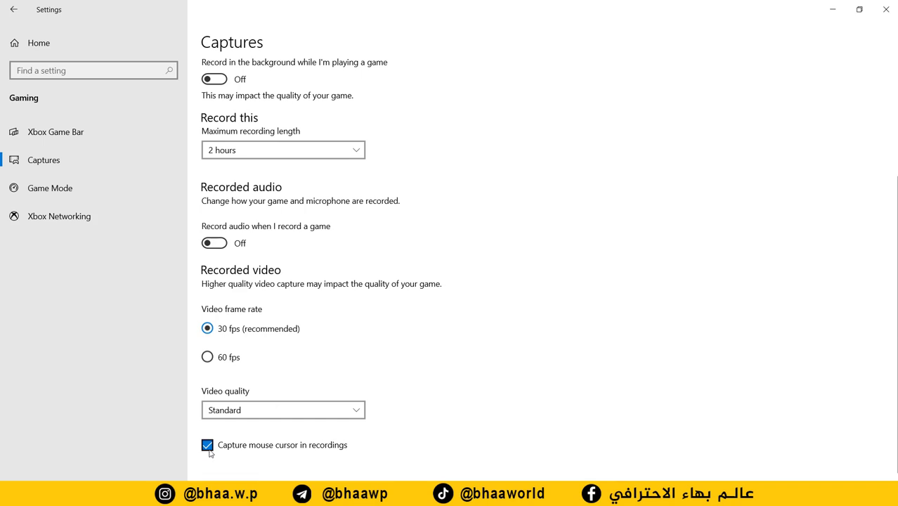
{"action": "scroll", "coordinate": [341, 145], "scroll_direction": "up", "scroll_amount": 3}
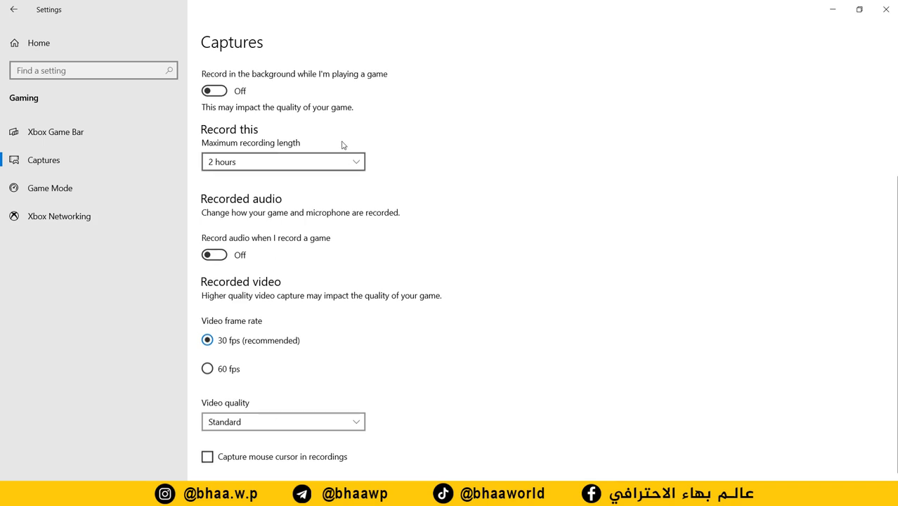
{"action": "left_click", "coordinate": [48, 186]}
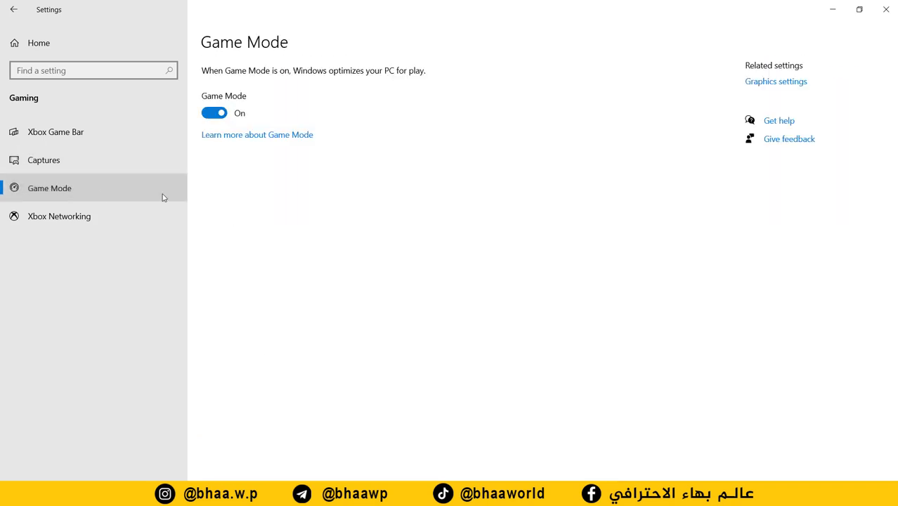
{"action": "left_click", "coordinate": [73, 225]}
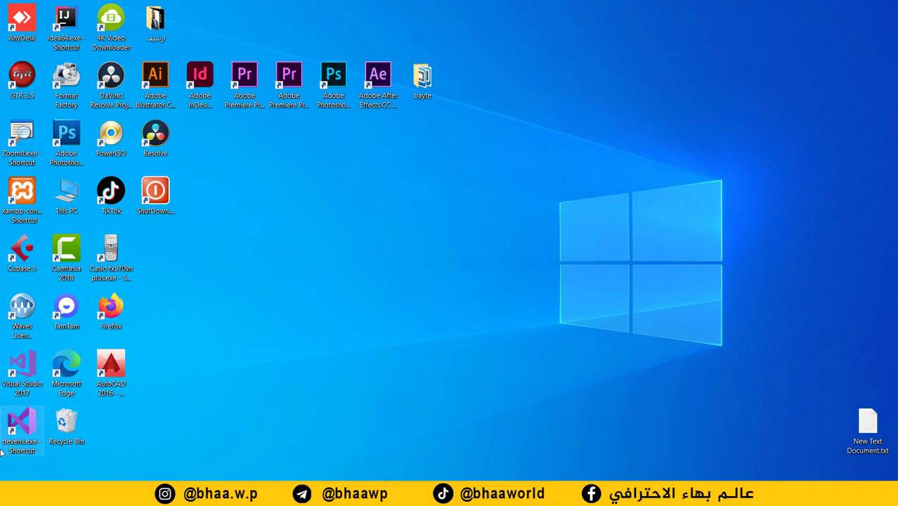
Search the Apps & features list in Windows Settings for "sky" and uninstall Skype.
{"action": "left_click", "coordinate": [14, 492]}
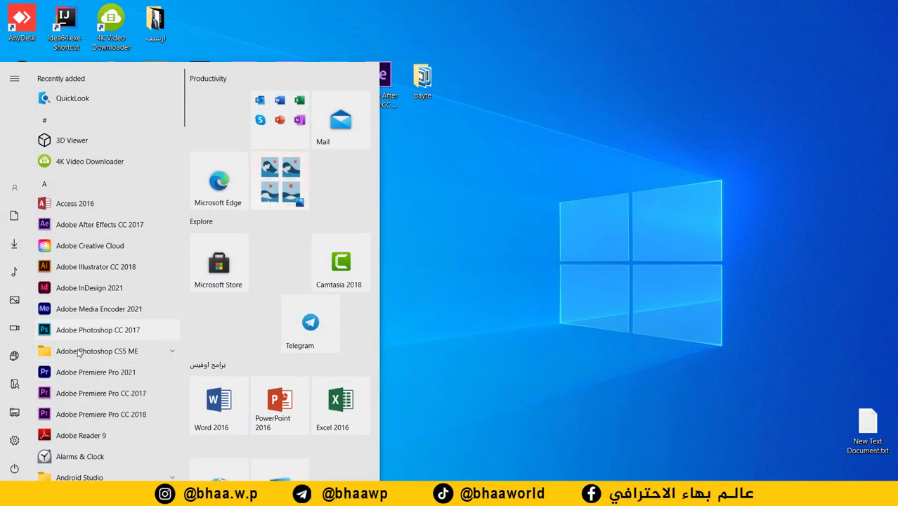
{"action": "mouse_move", "coordinate": [13, 442]}
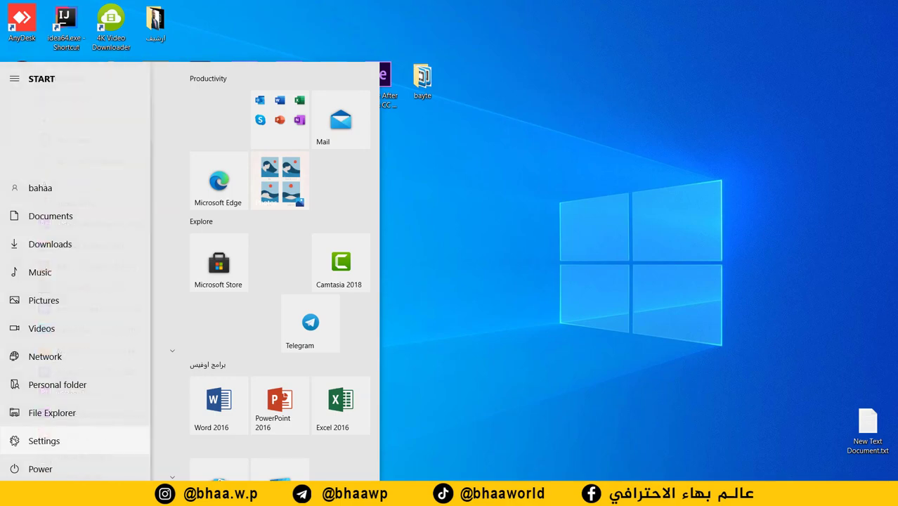
{"action": "left_click", "coordinate": [22, 442]}
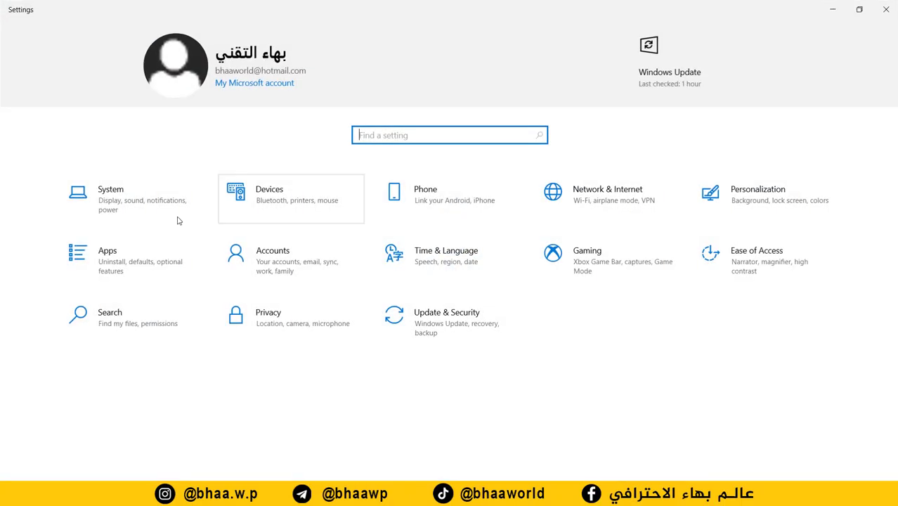
{"action": "left_click", "coordinate": [118, 267]}
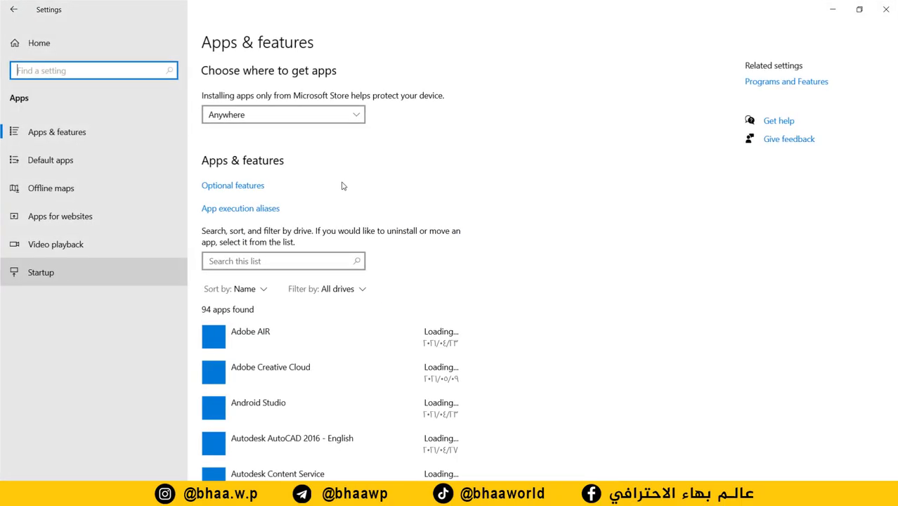
{"action": "left_click", "coordinate": [237, 261]}
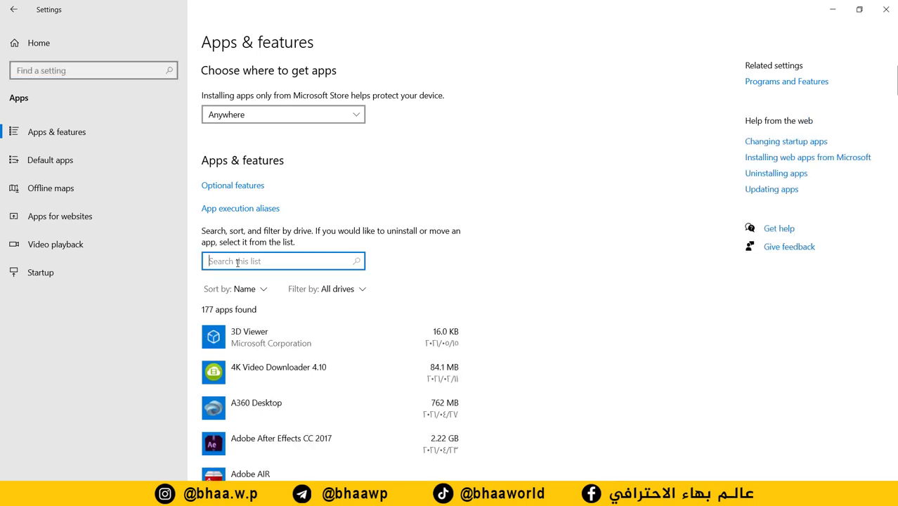
{"action": "type", "text": "sk"}
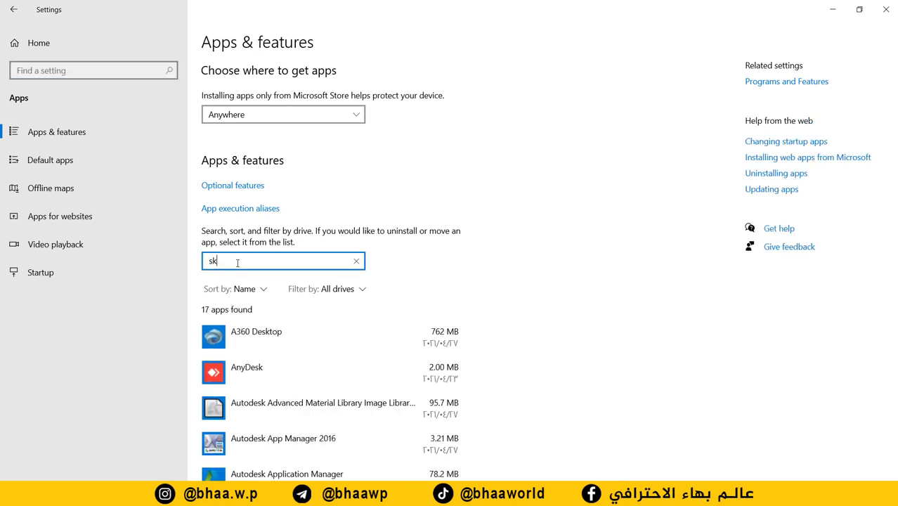
{"action": "type", "text": "y"}
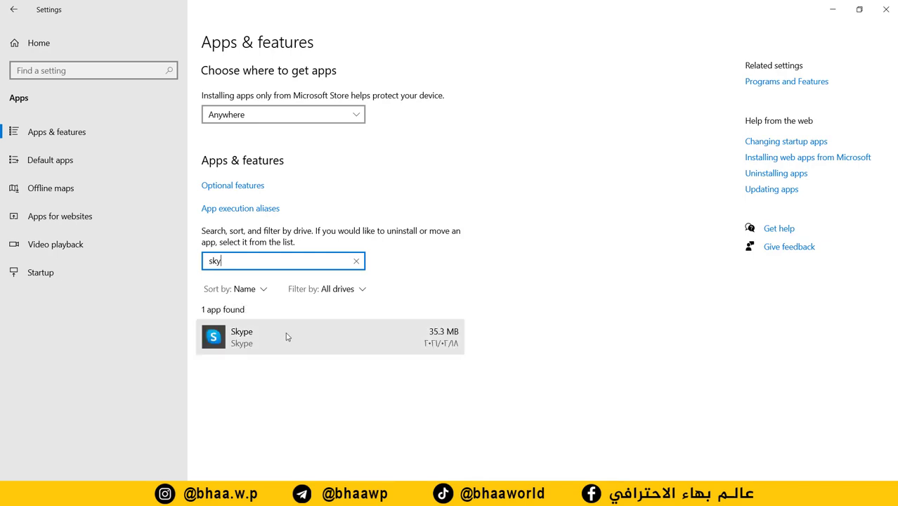
{"action": "left_click", "coordinate": [249, 341]}
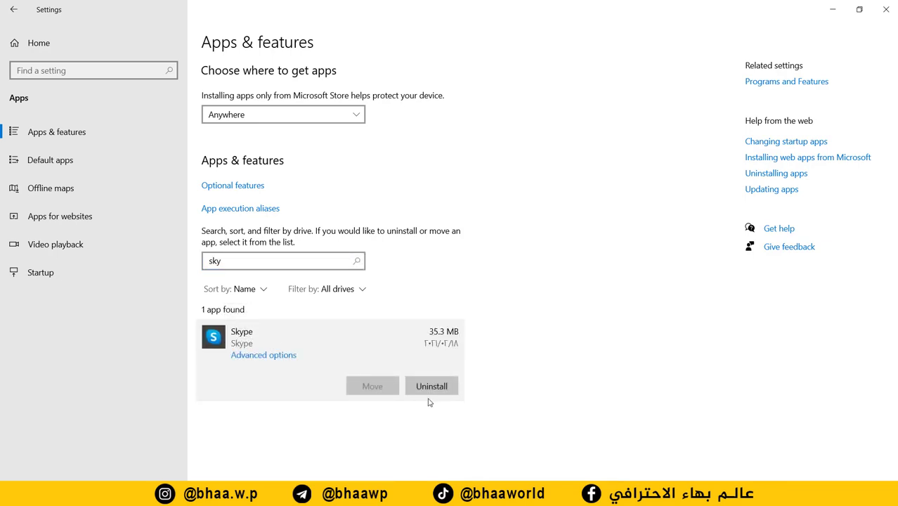
{"action": "left_click", "coordinate": [432, 386]}
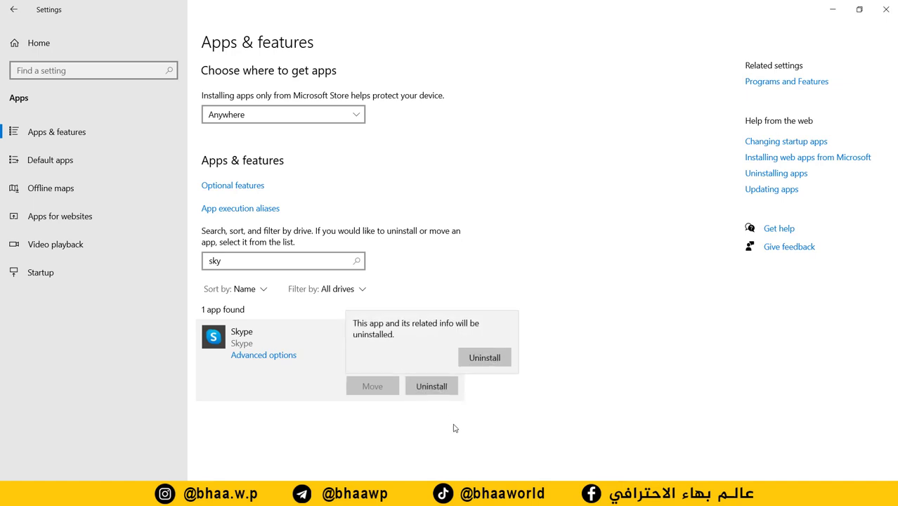
{"action": "left_click", "coordinate": [501, 358]}
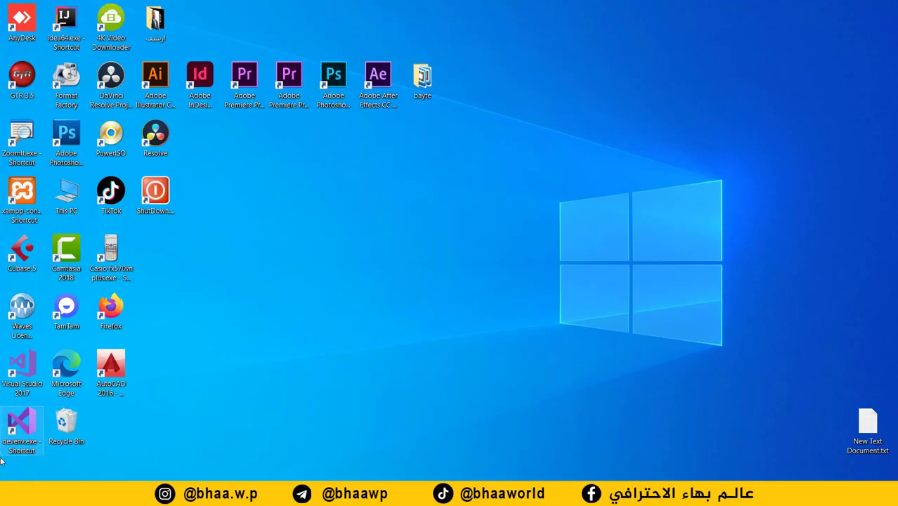
Unpin the Photos live tile from the Start menu.
{"action": "left_click", "coordinate": [12, 492]}
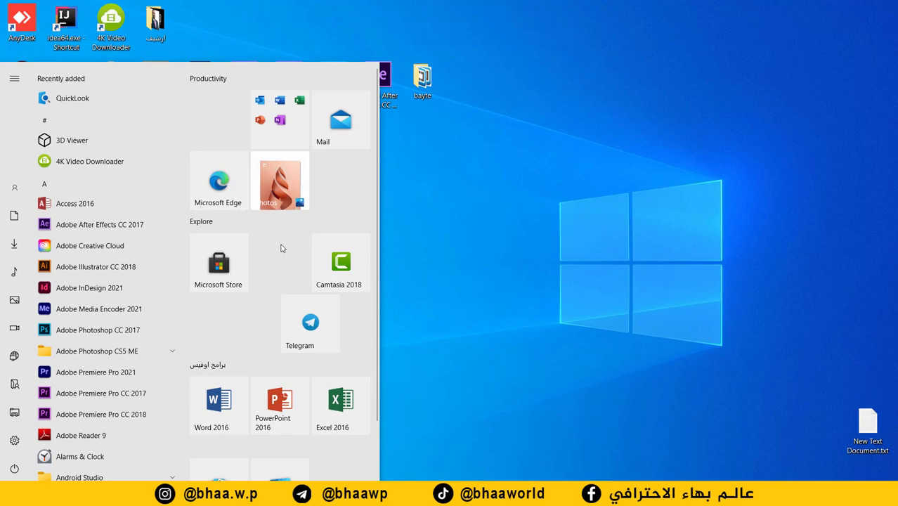
{"action": "right_click", "coordinate": [296, 173]}
{"action": "left_click", "coordinate": [239, 86]}
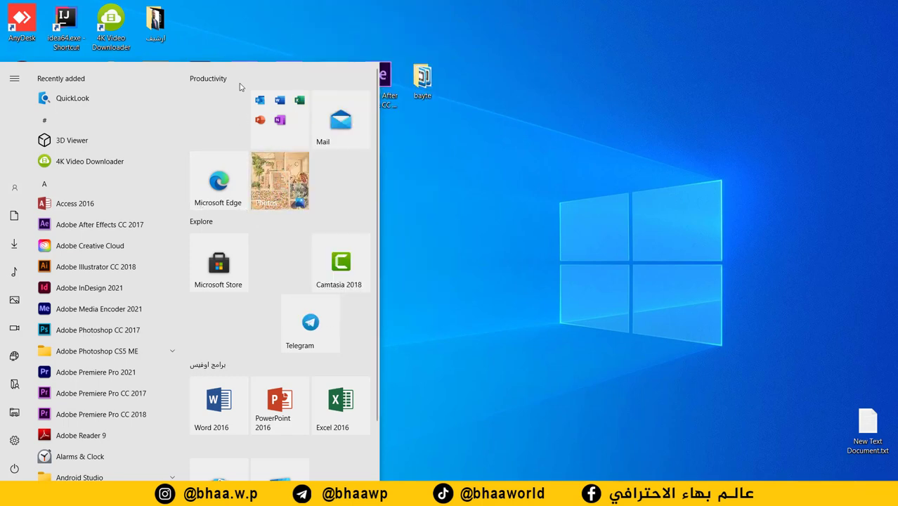
{"action": "right_click", "coordinate": [276, 181]}
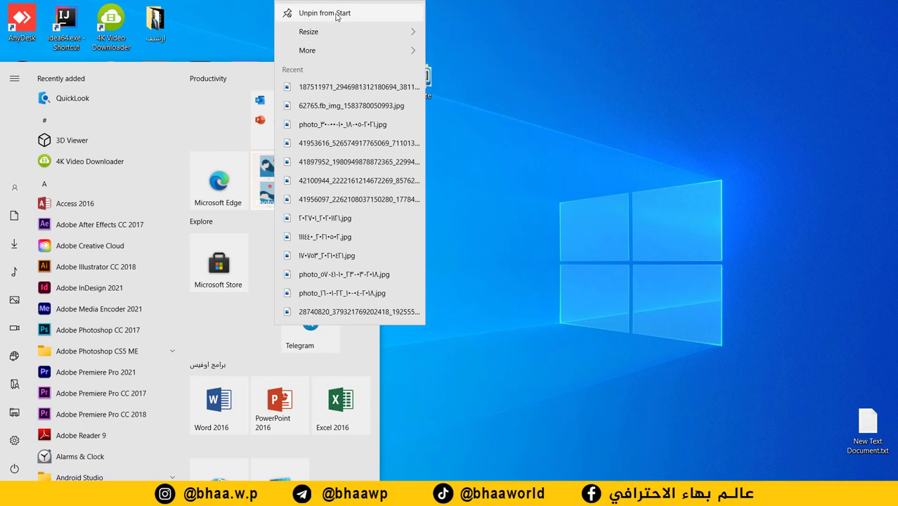
{"action": "left_click", "coordinate": [328, 15]}
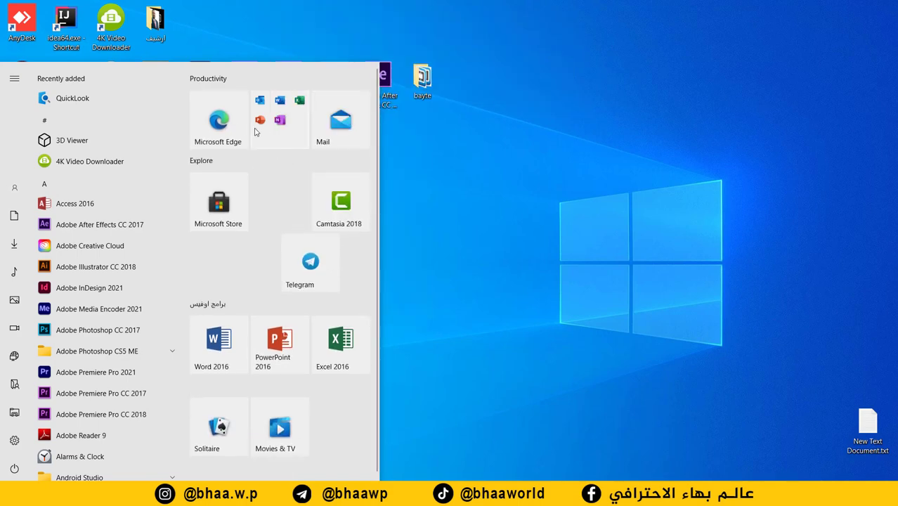
Unpin the Microsoft Edge, Office apps and Mail tiles from the Start menu.
{"action": "right_click", "coordinate": [223, 130]}
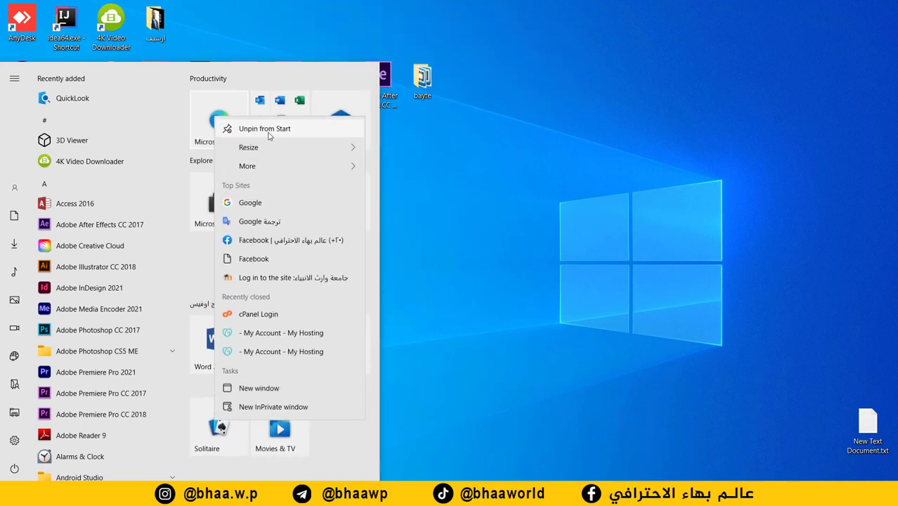
{"action": "left_click", "coordinate": [266, 127]}
{"action": "right_click", "coordinate": [267, 116]}
{"action": "left_click", "coordinate": [281, 125]}
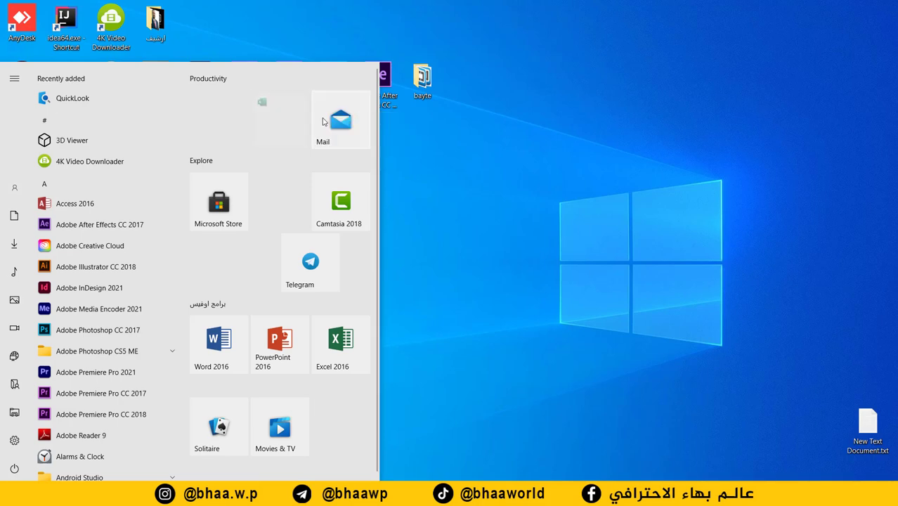
{"action": "right_click", "coordinate": [327, 120]}
{"action": "left_click", "coordinate": [357, 129]}
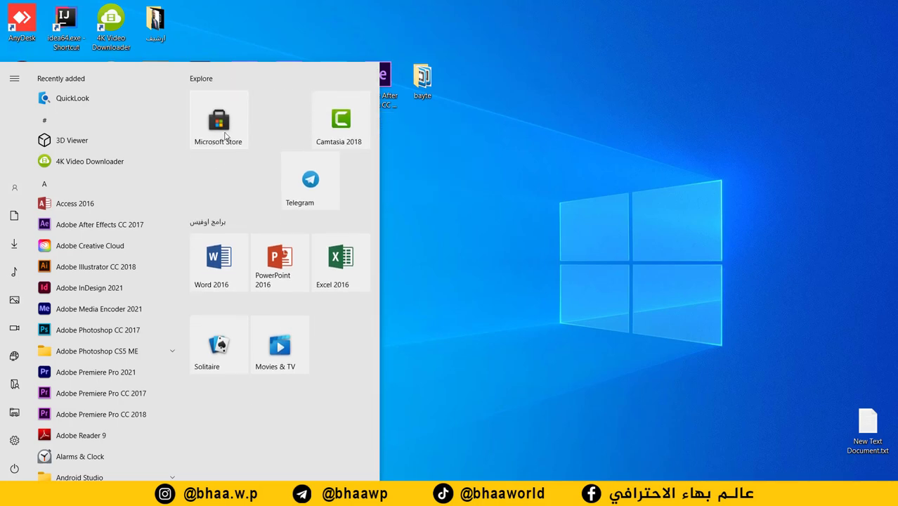
Unpin the Microsoft Store, Solitaire and Movies & TV tiles from the Start menu, and close it.
{"action": "right_click", "coordinate": [235, 130]}
{"action": "left_click", "coordinate": [285, 143]}
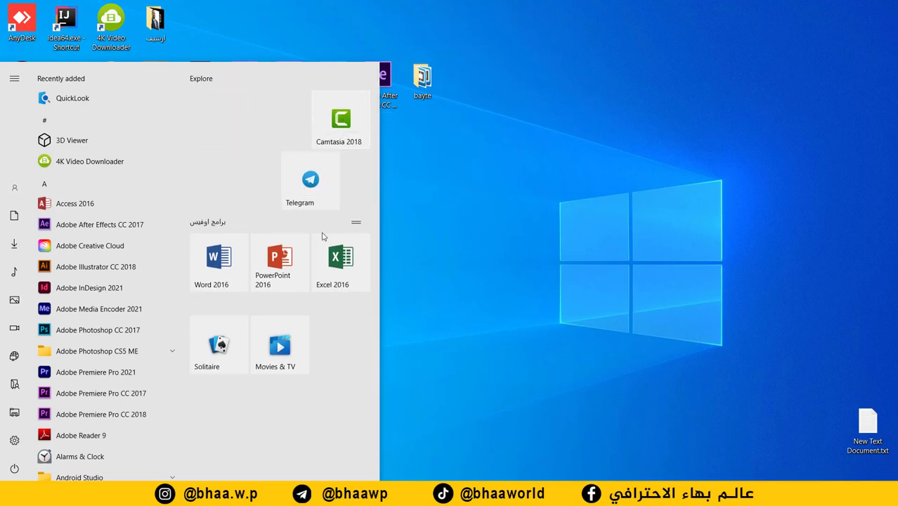
{"action": "right_click", "coordinate": [222, 371]}
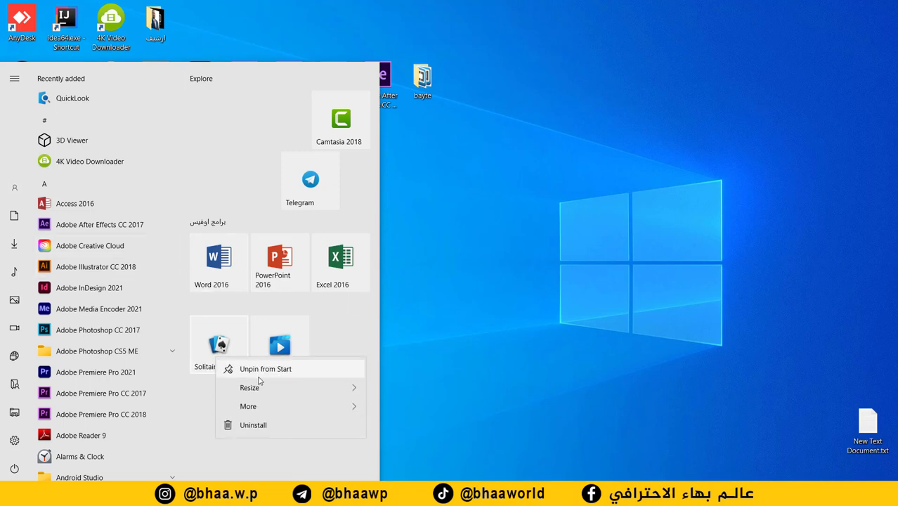
{"action": "left_click", "coordinate": [260, 367]}
{"action": "right_click", "coordinate": [271, 348]}
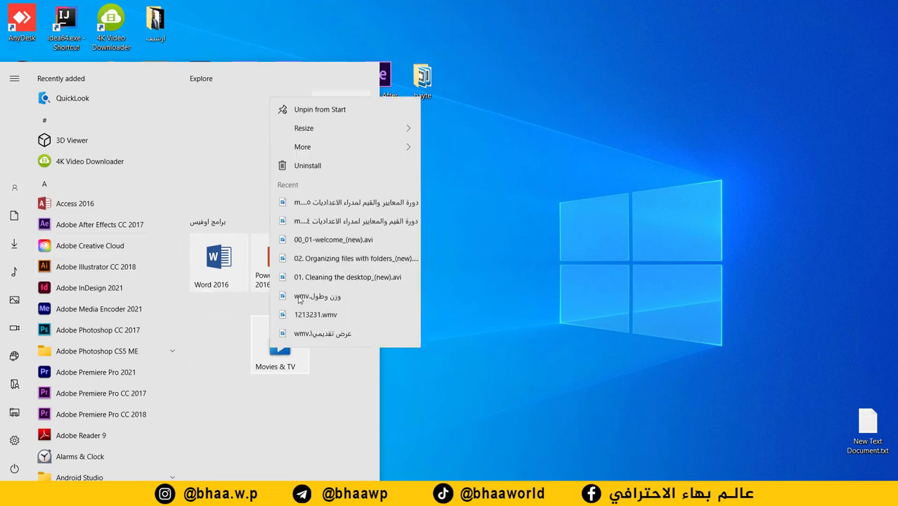
{"action": "left_click", "coordinate": [316, 17]}
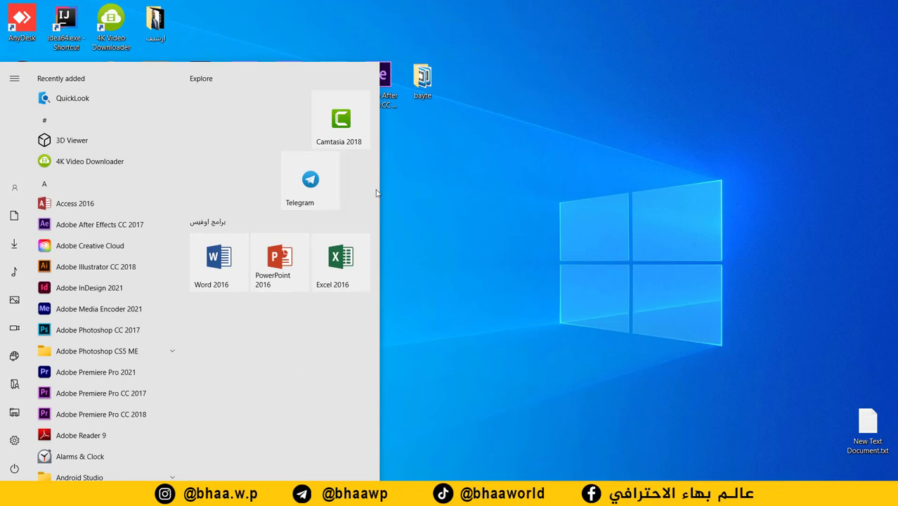
{"action": "left_click", "coordinate": [442, 216]}
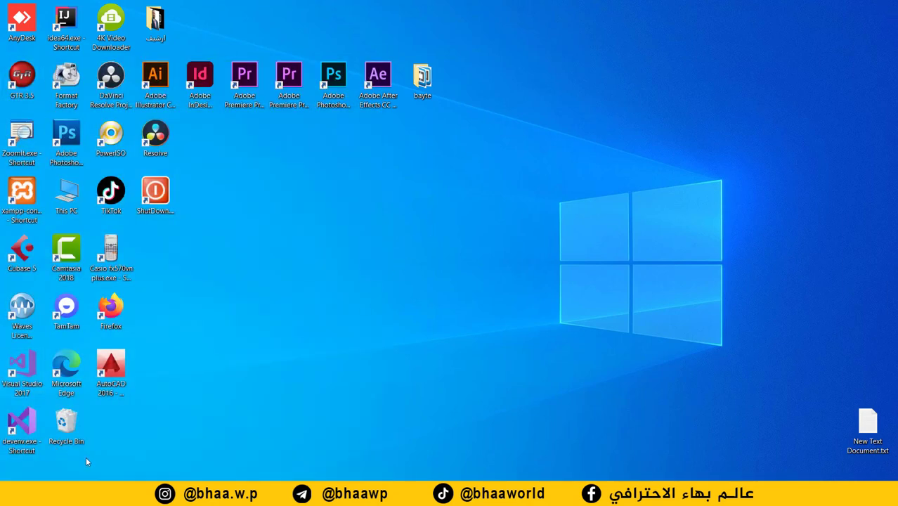